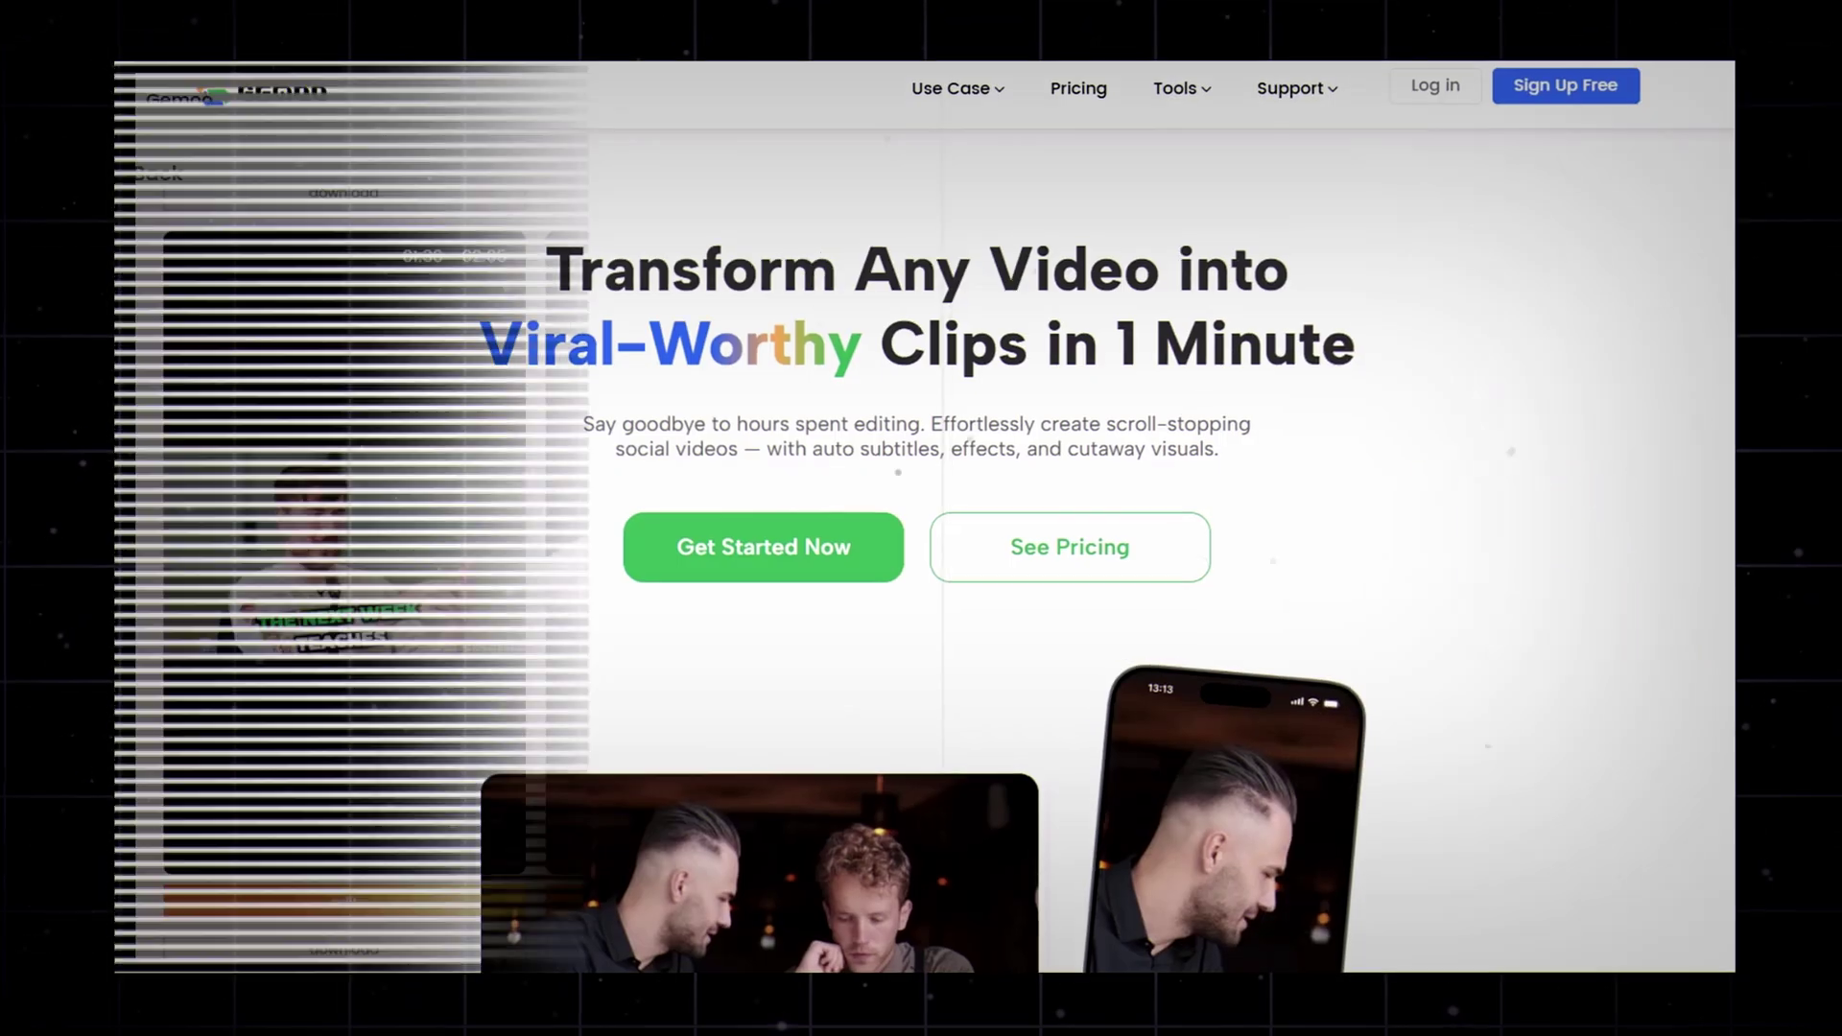
Scroll the Gemoo landing page, then sign in with a Google account via Get Started Now
{"action": "scroll", "coordinate": [912, 537], "scroll_direction": "down", "scroll_amount": 1}
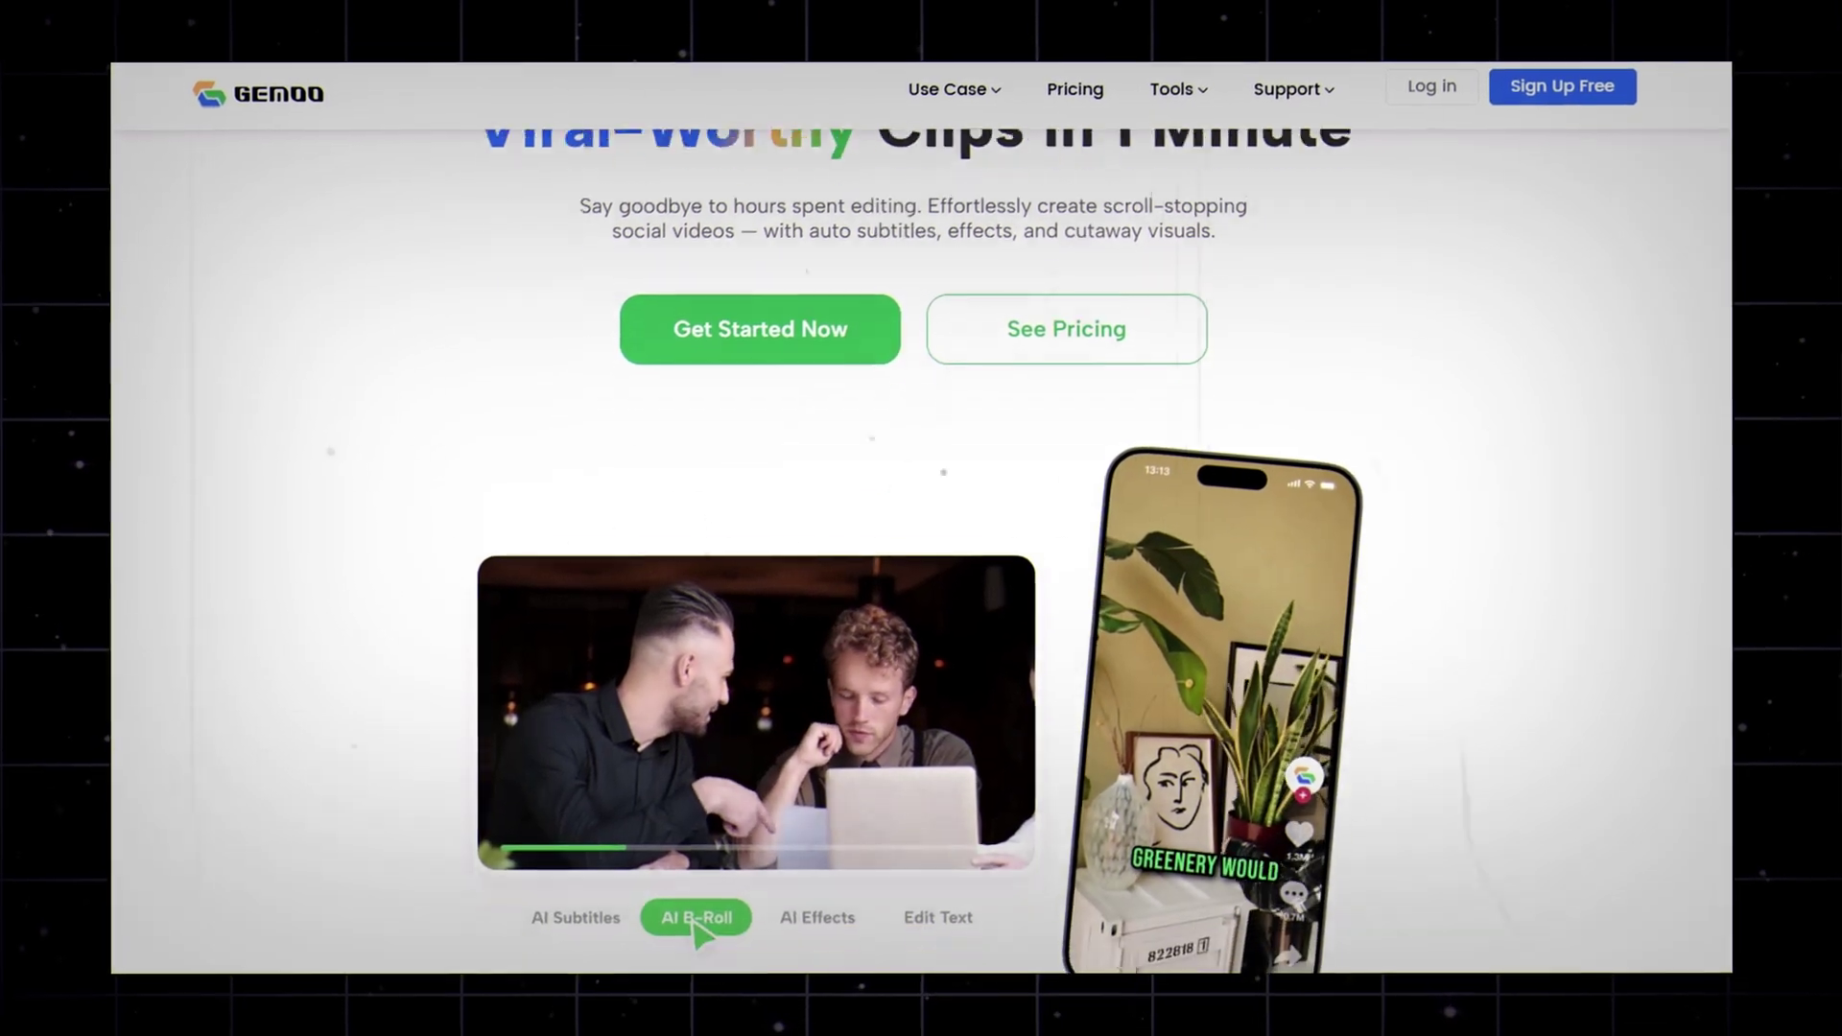
{"action": "scroll", "coordinate": [688, 768], "scroll_direction": "down", "scroll_amount": 9}
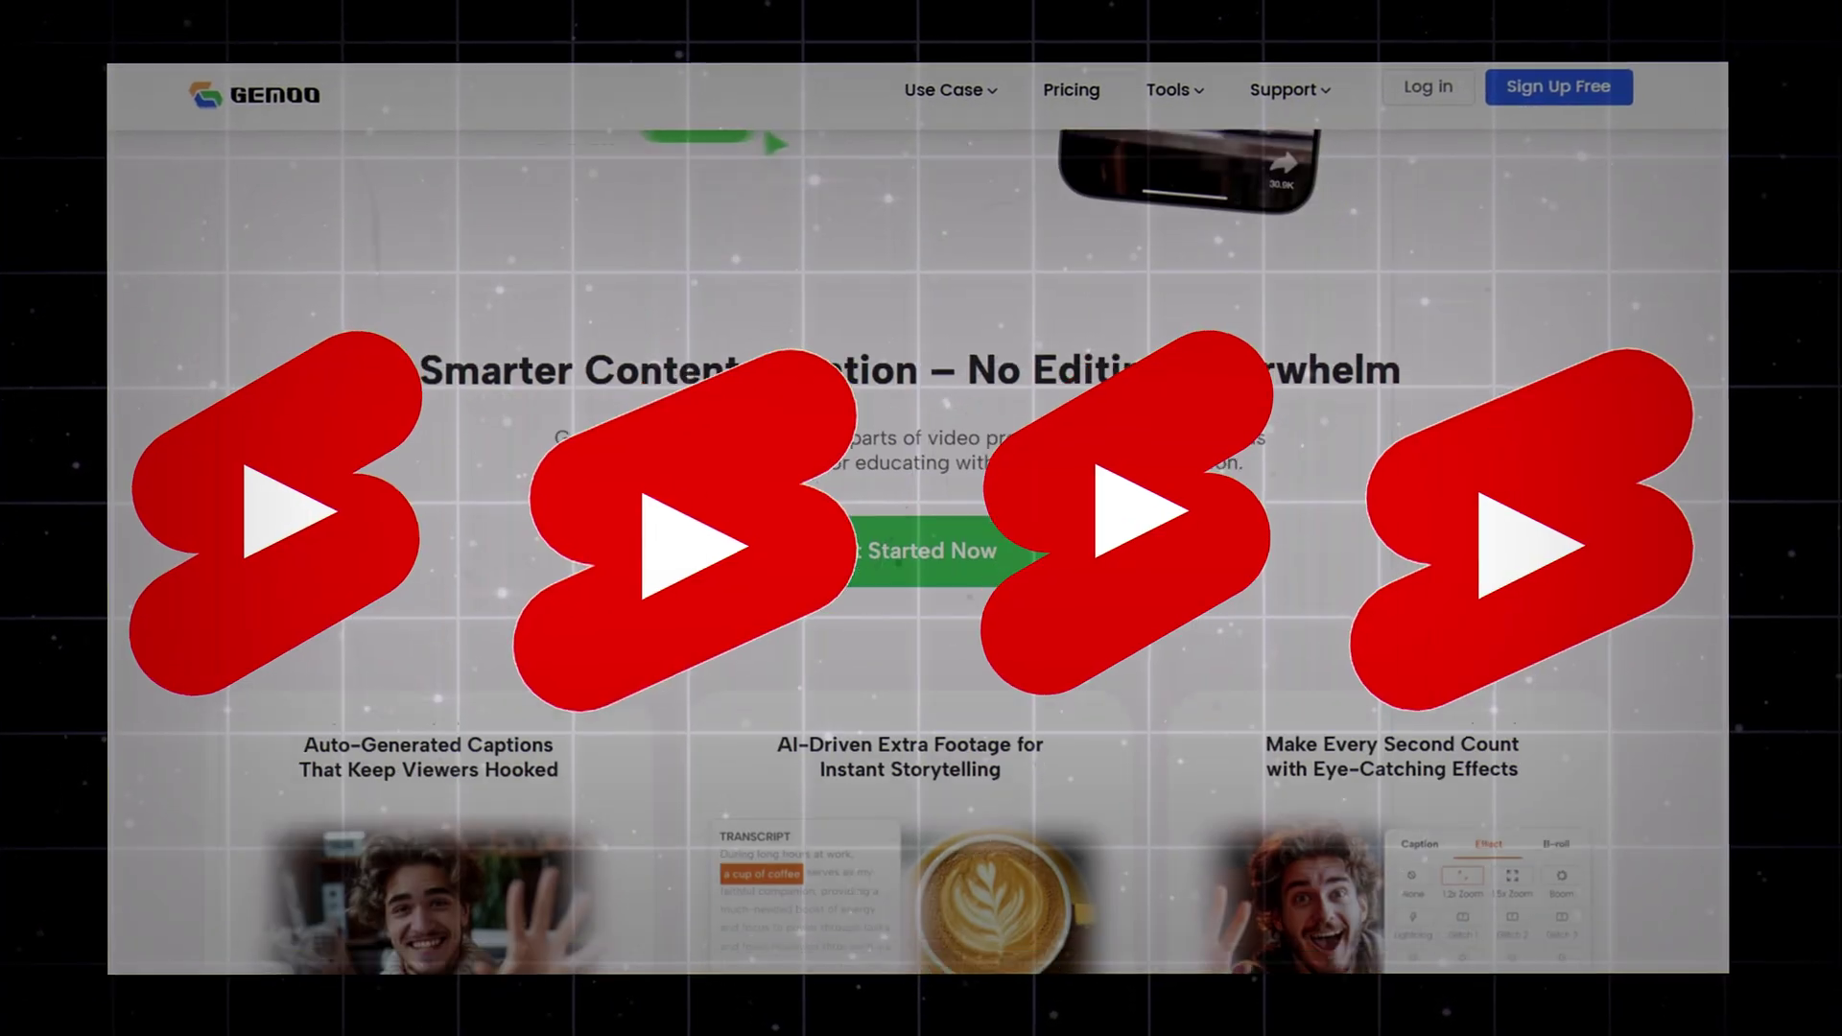
{"action": "scroll", "coordinate": [921, 537], "scroll_direction": "down", "scroll_amount": 6}
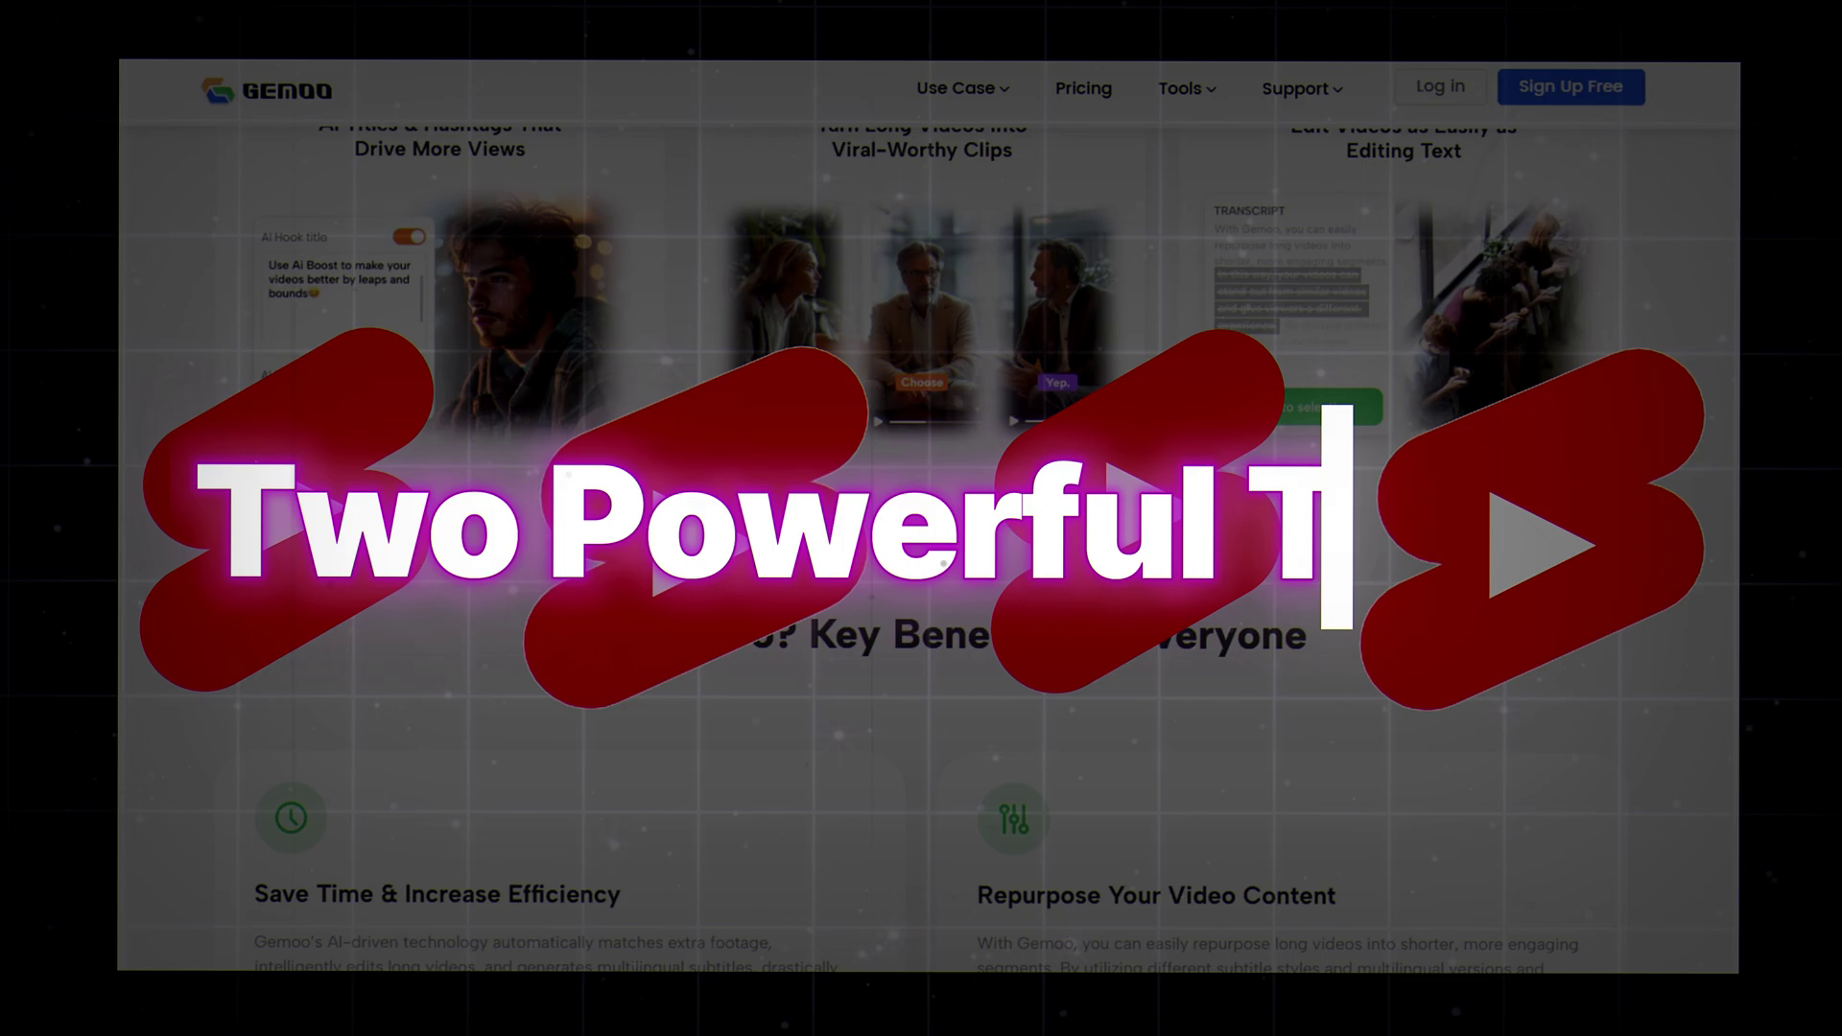
{"action": "scroll", "coordinate": [921, 538], "scroll_direction": "down", "scroll_amount": 3}
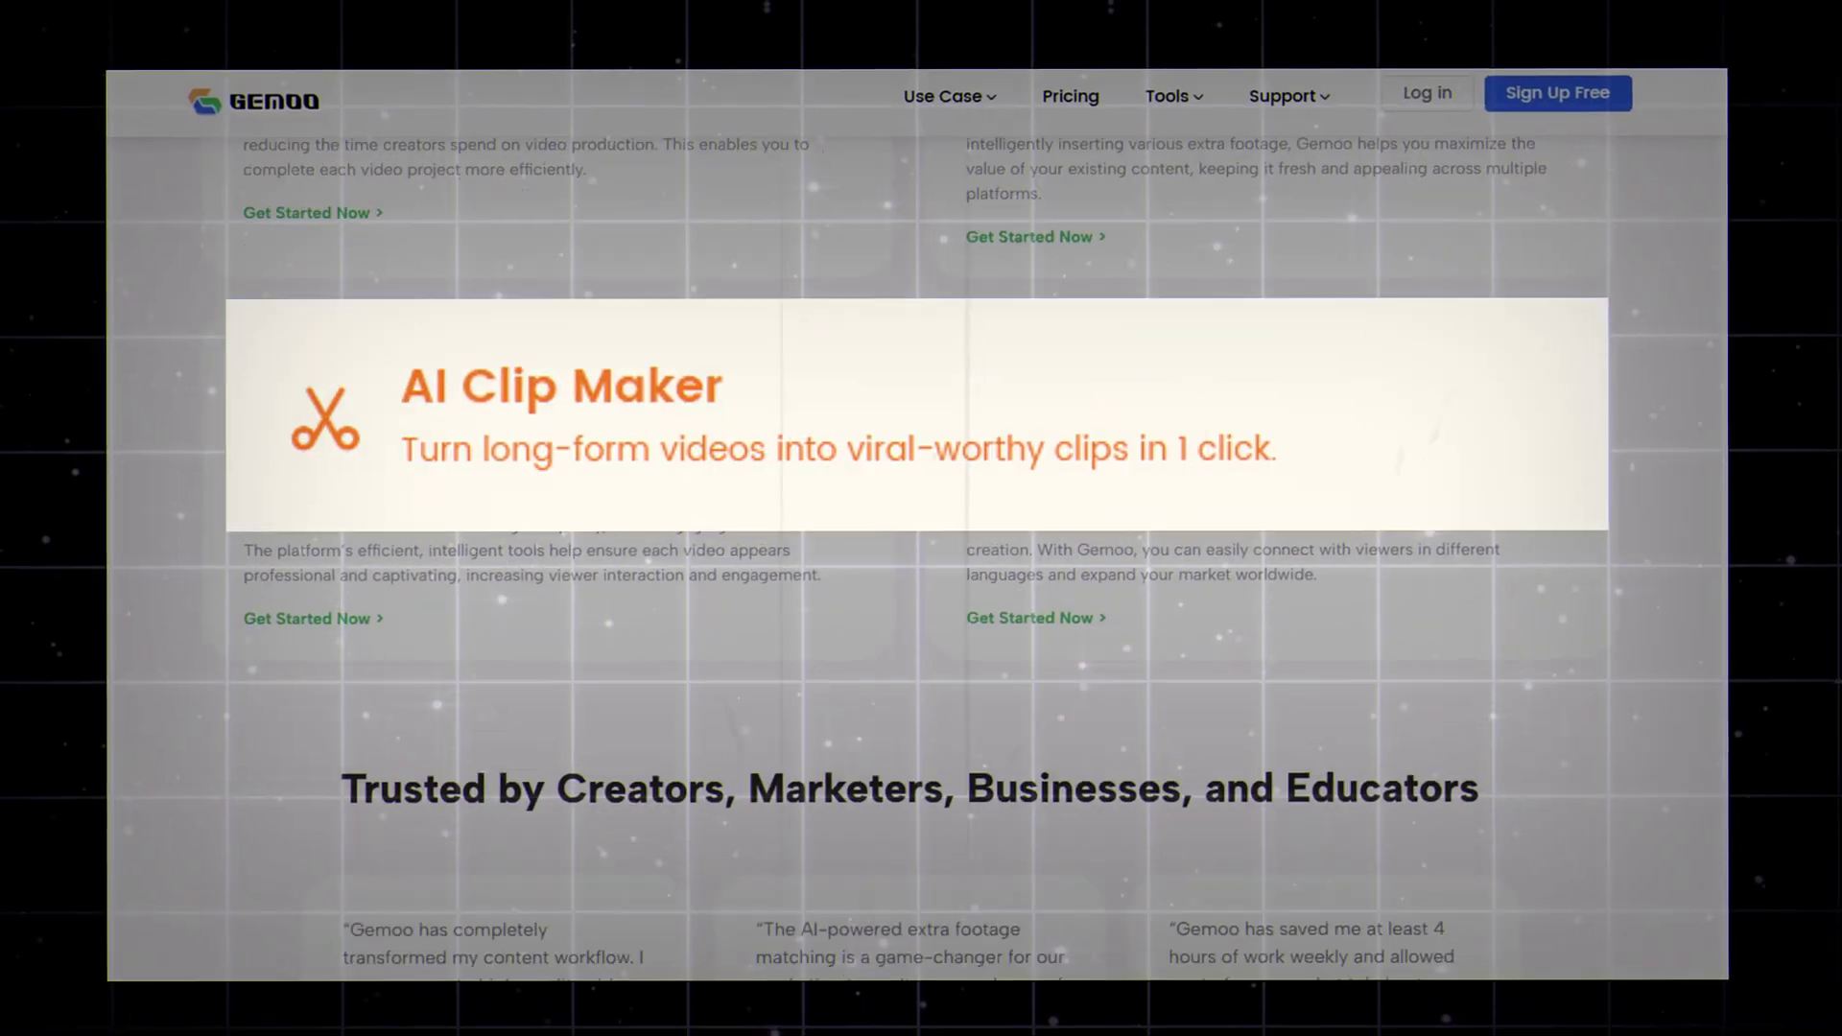
{"action": "scroll", "coordinate": [921, 537], "scroll_direction": "down", "scroll_amount": 3}
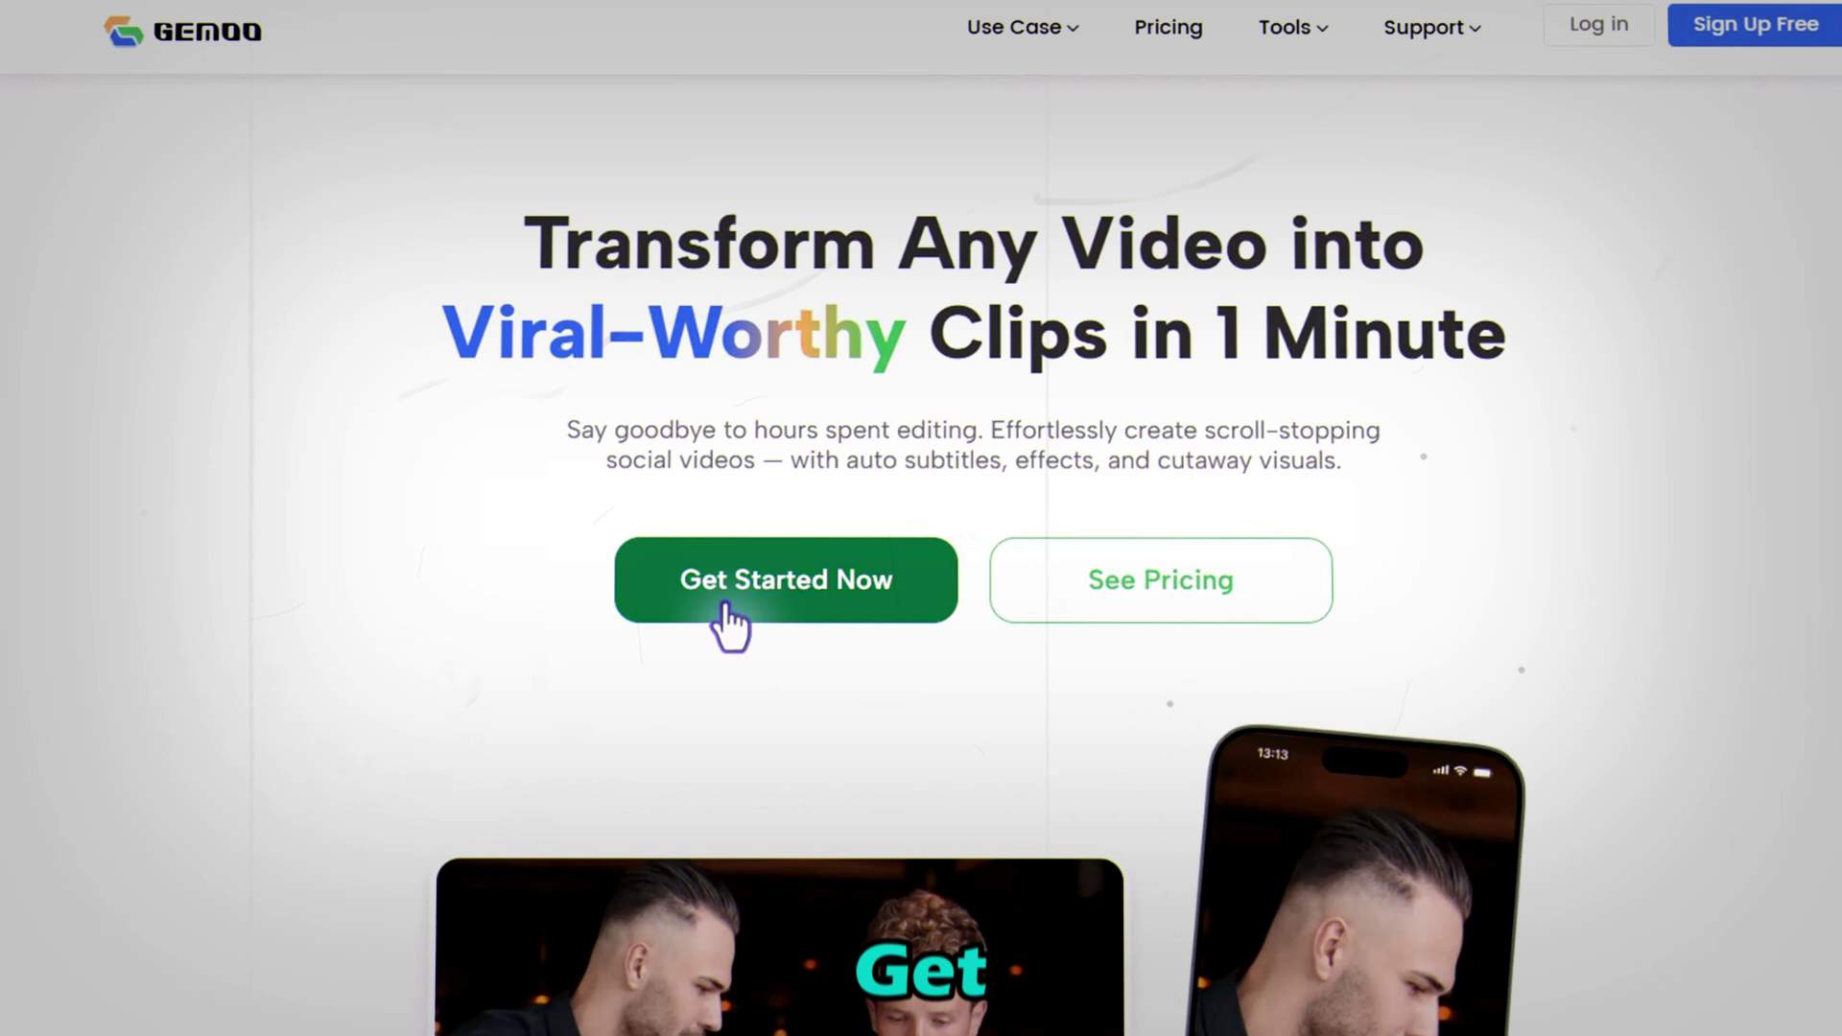
{"action": "left_click", "coordinate": [740, 573]}
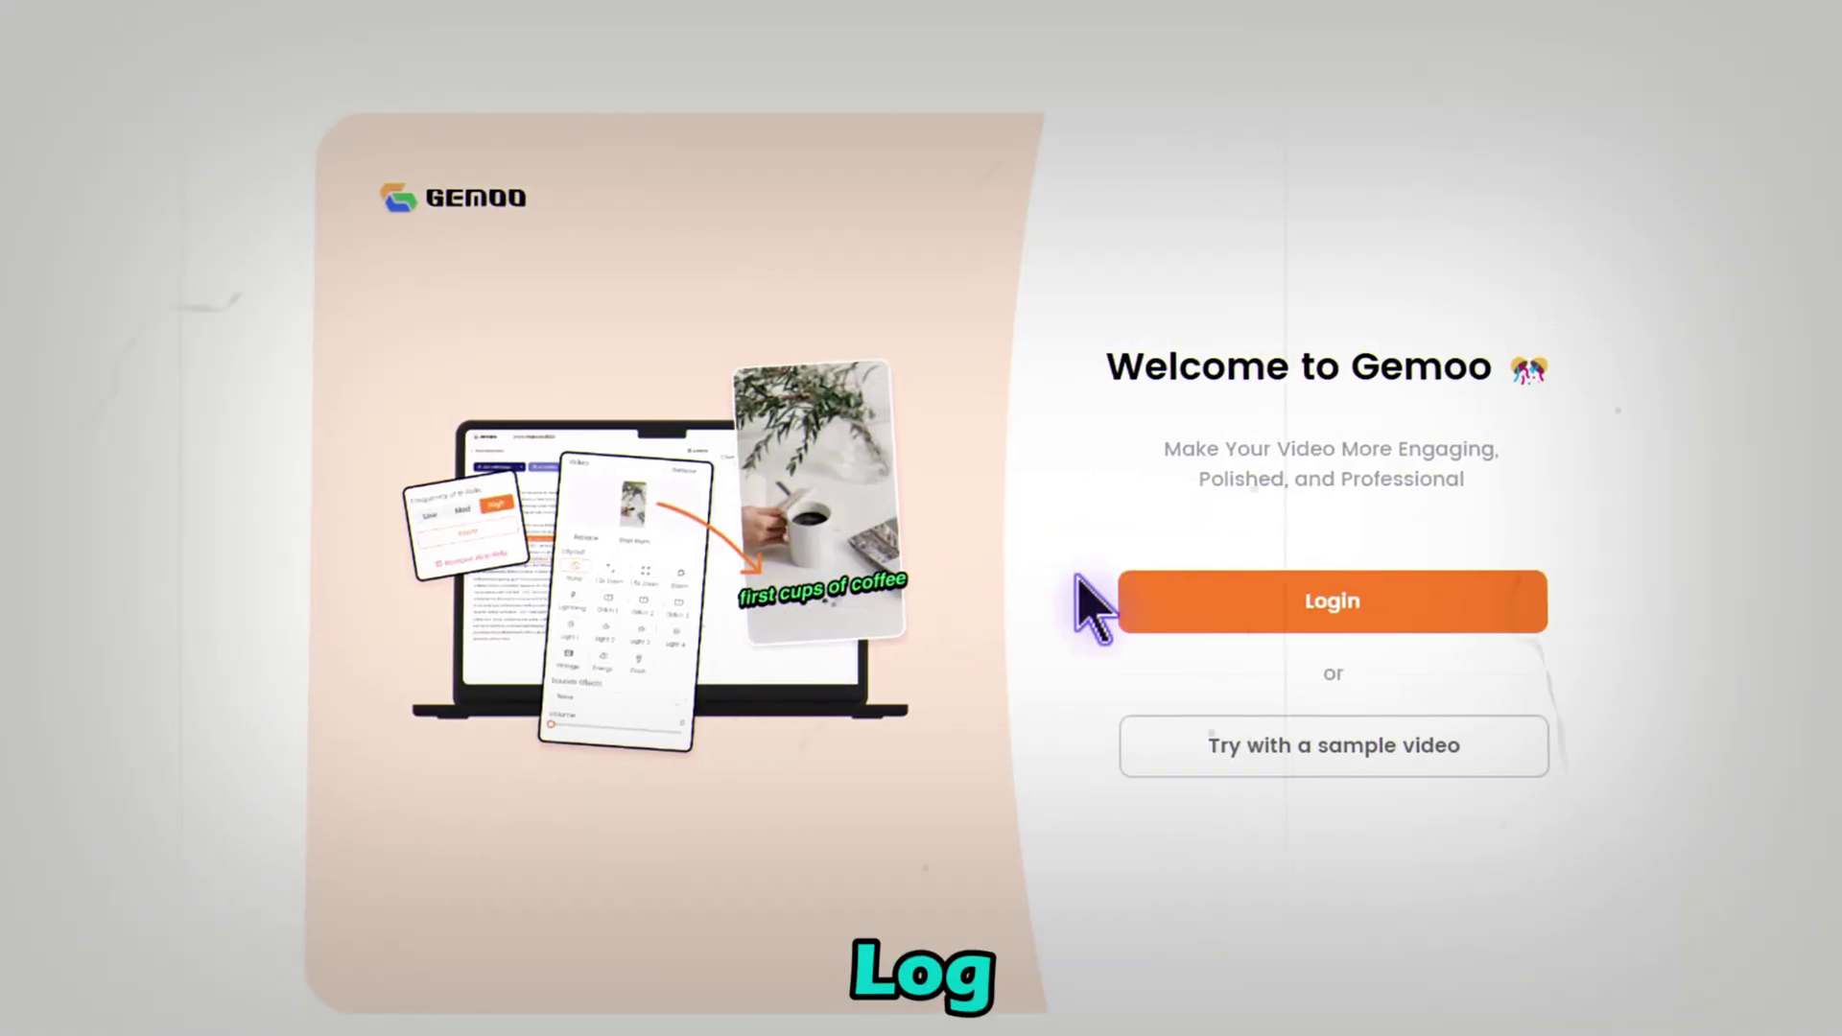
{"action": "left_click", "coordinate": [1133, 572]}
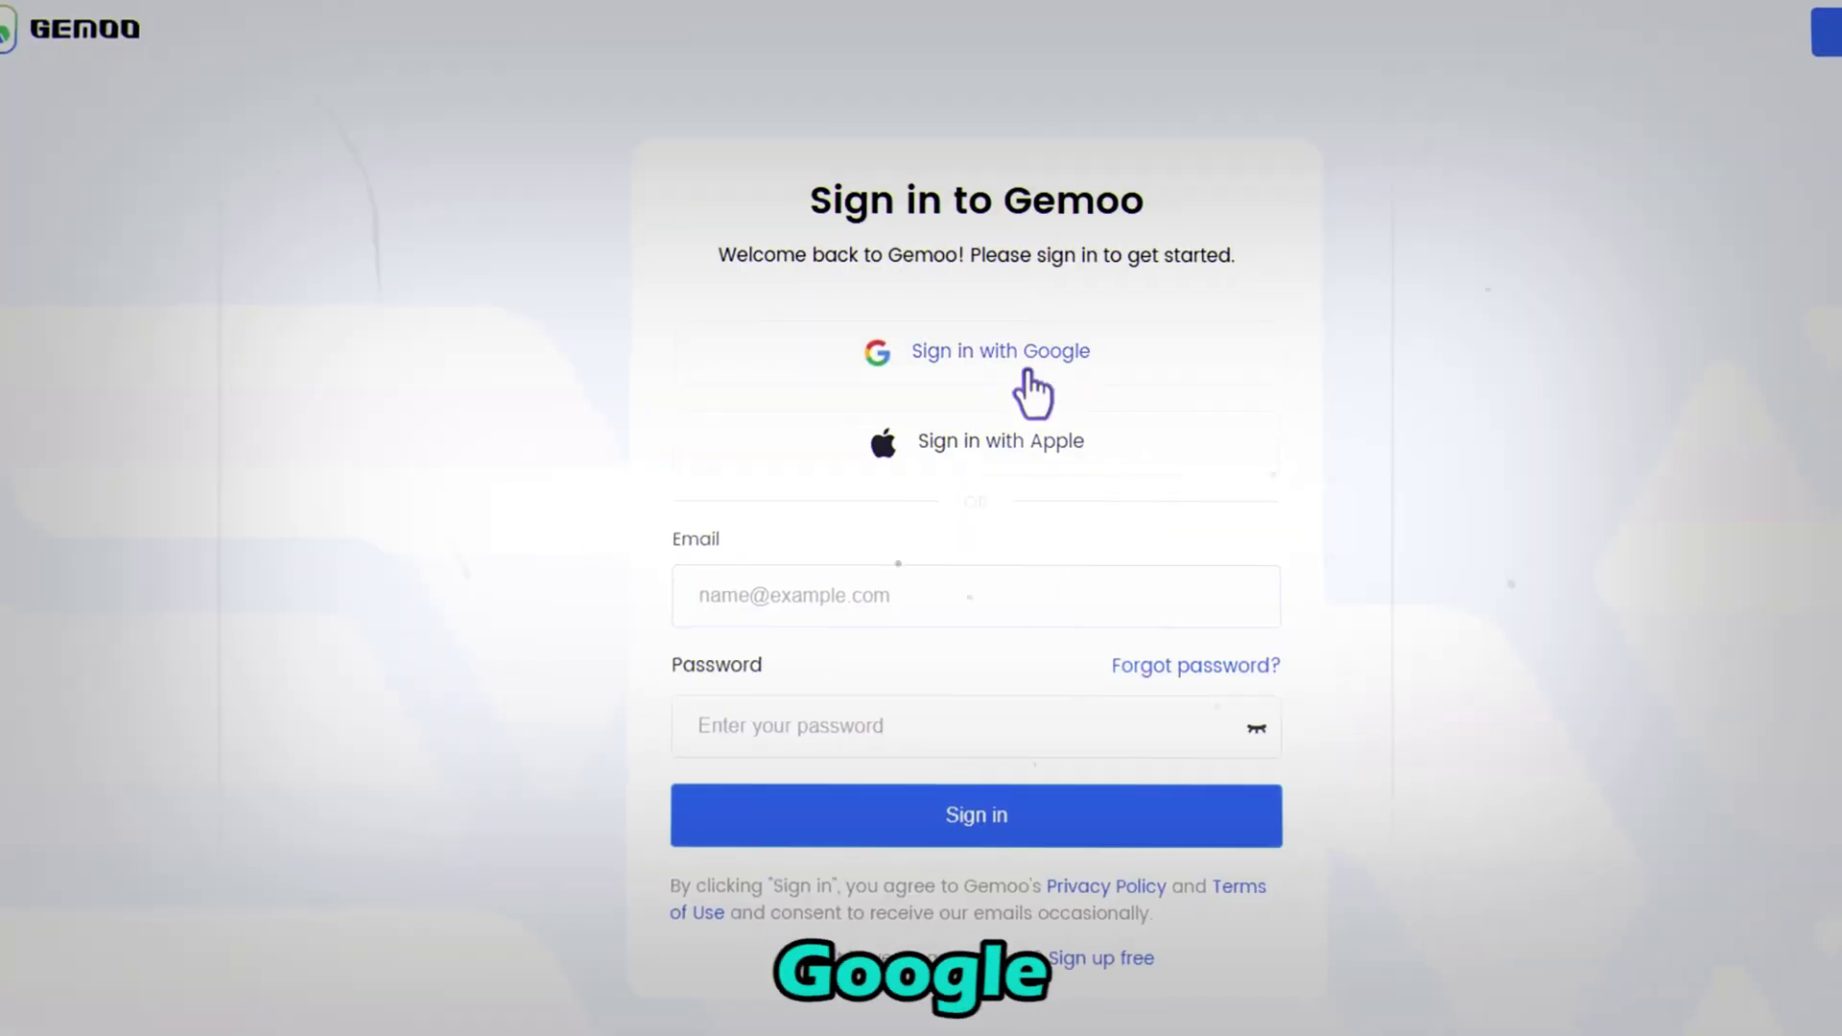
{"action": "left_click", "coordinate": [1043, 384]}
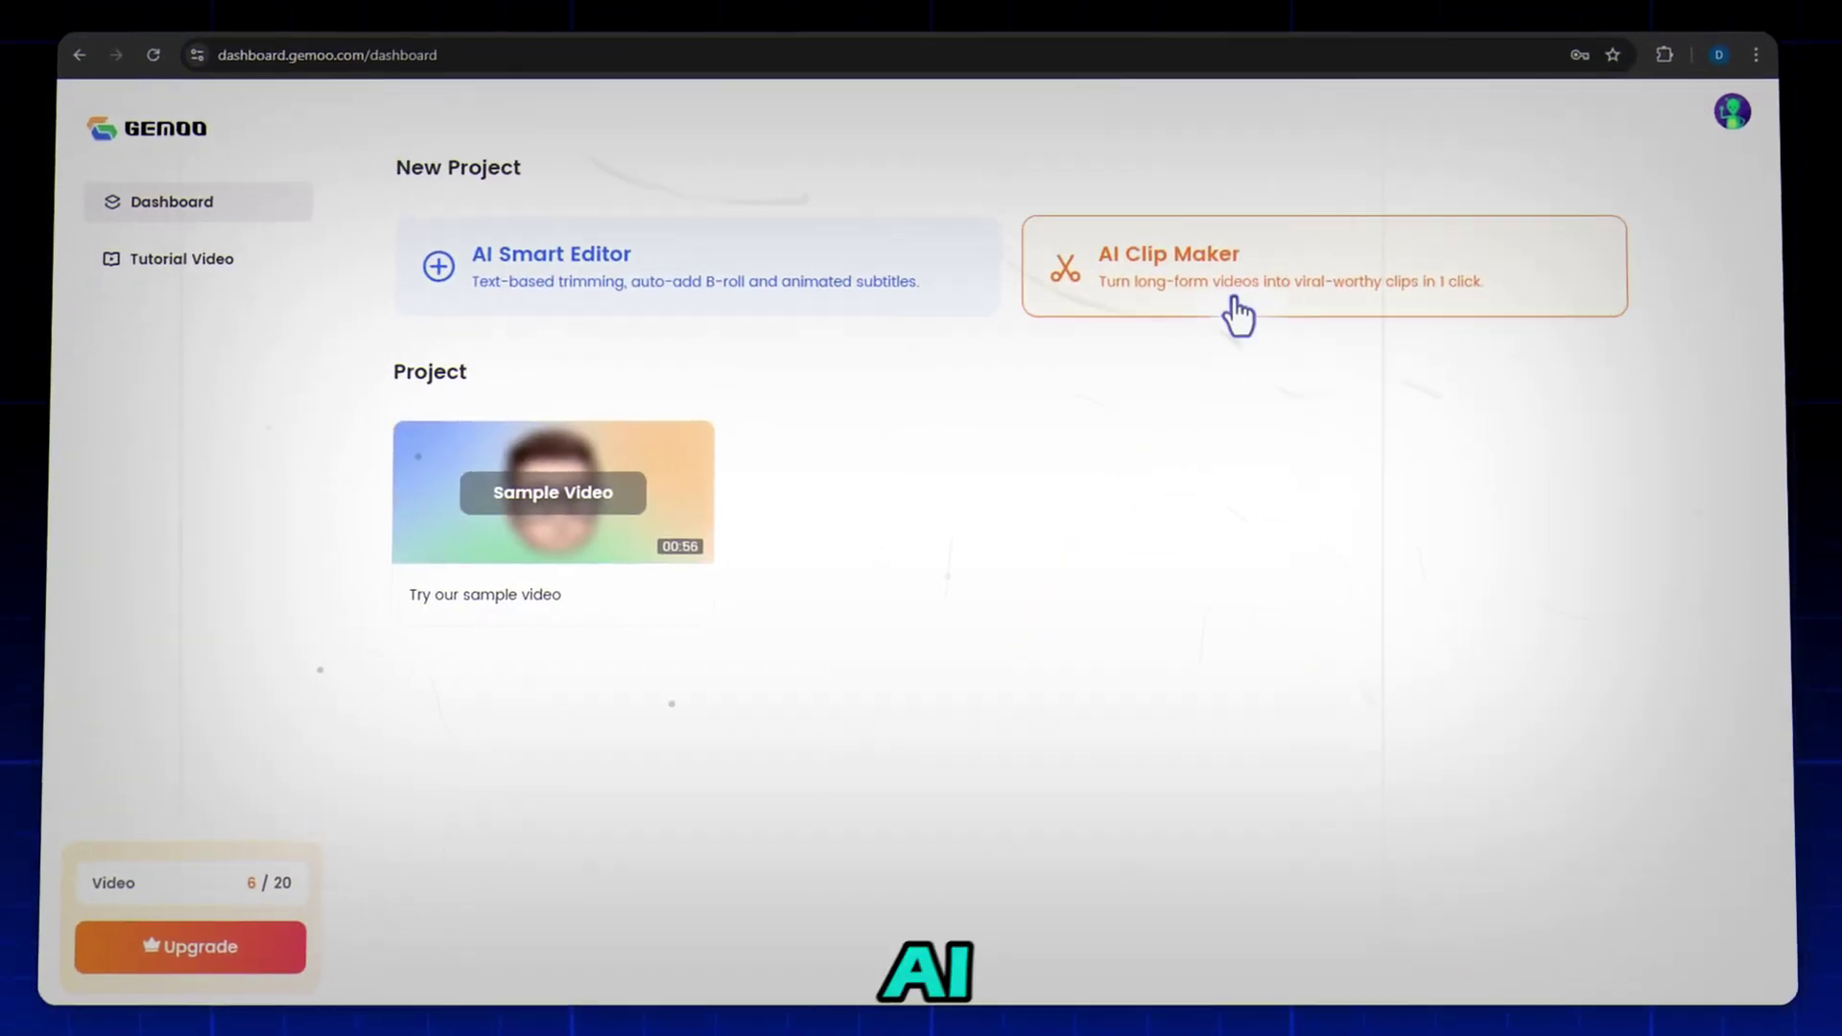
Upload the Long Video to a new AI Clip Maker project with English (US) as language
{"action": "left_click", "coordinate": [1231, 312]}
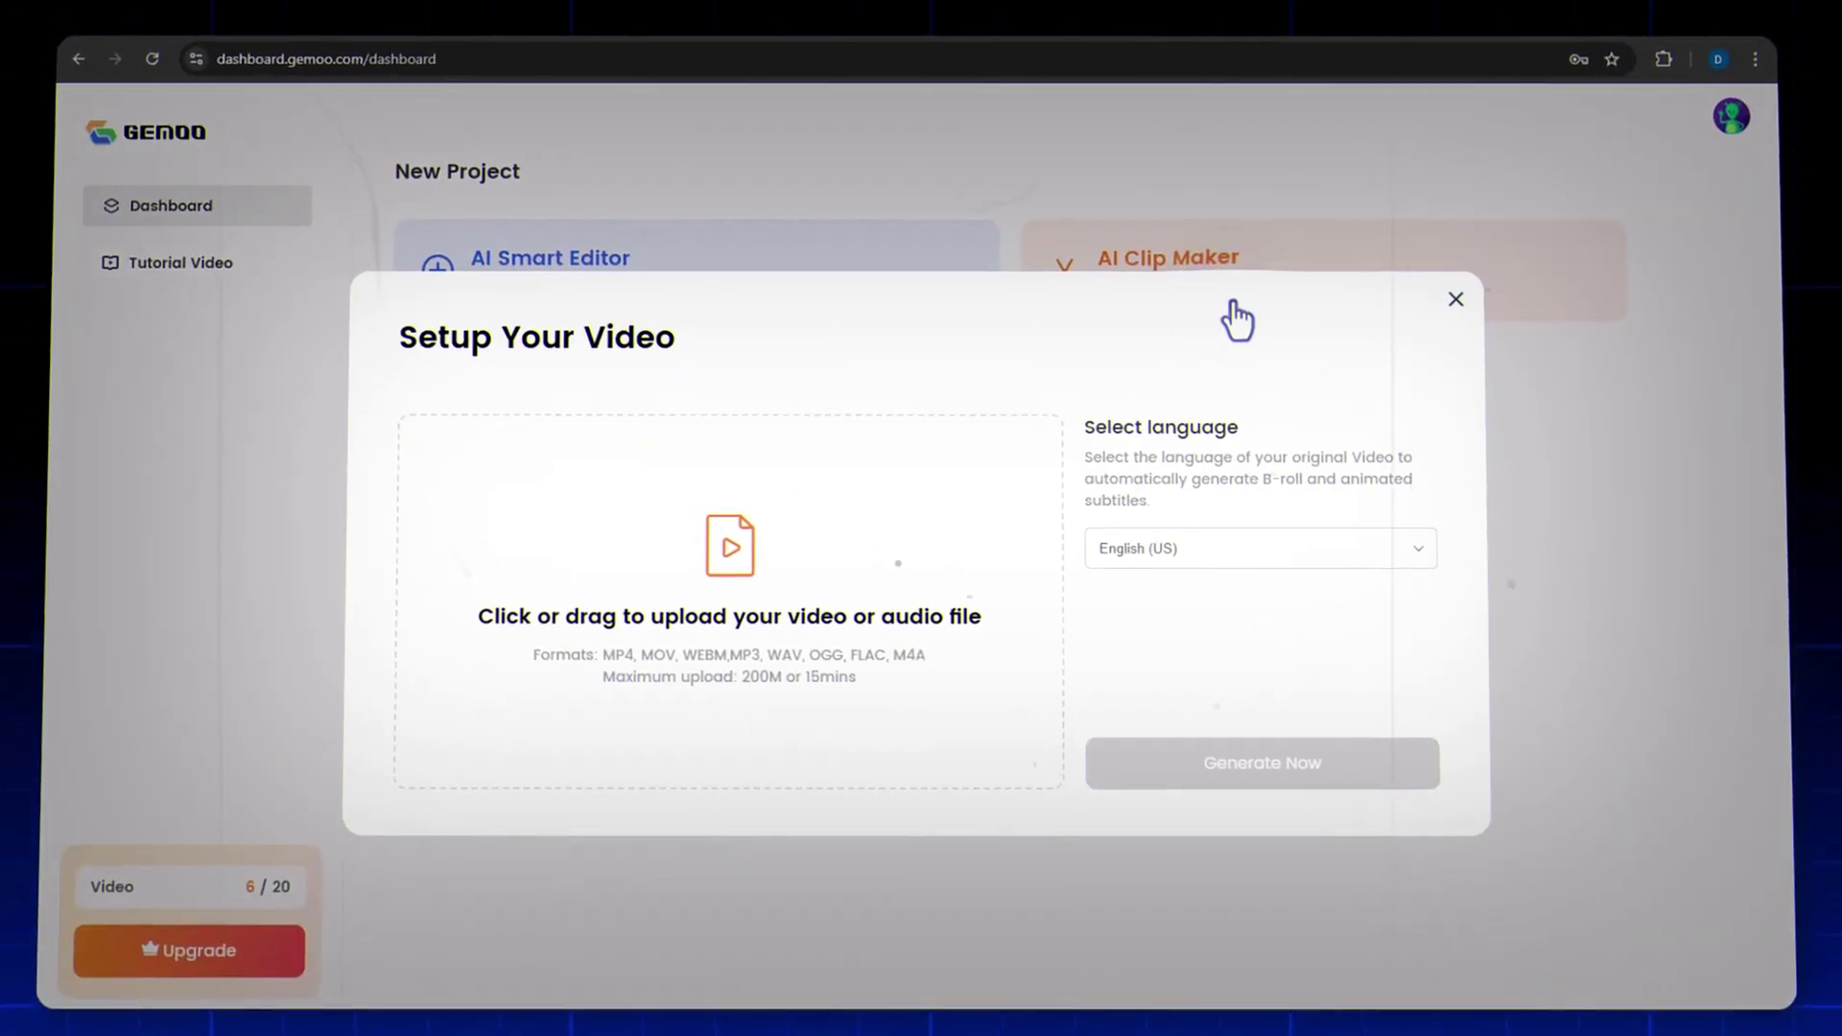
{"action": "left_click", "coordinate": [831, 477]}
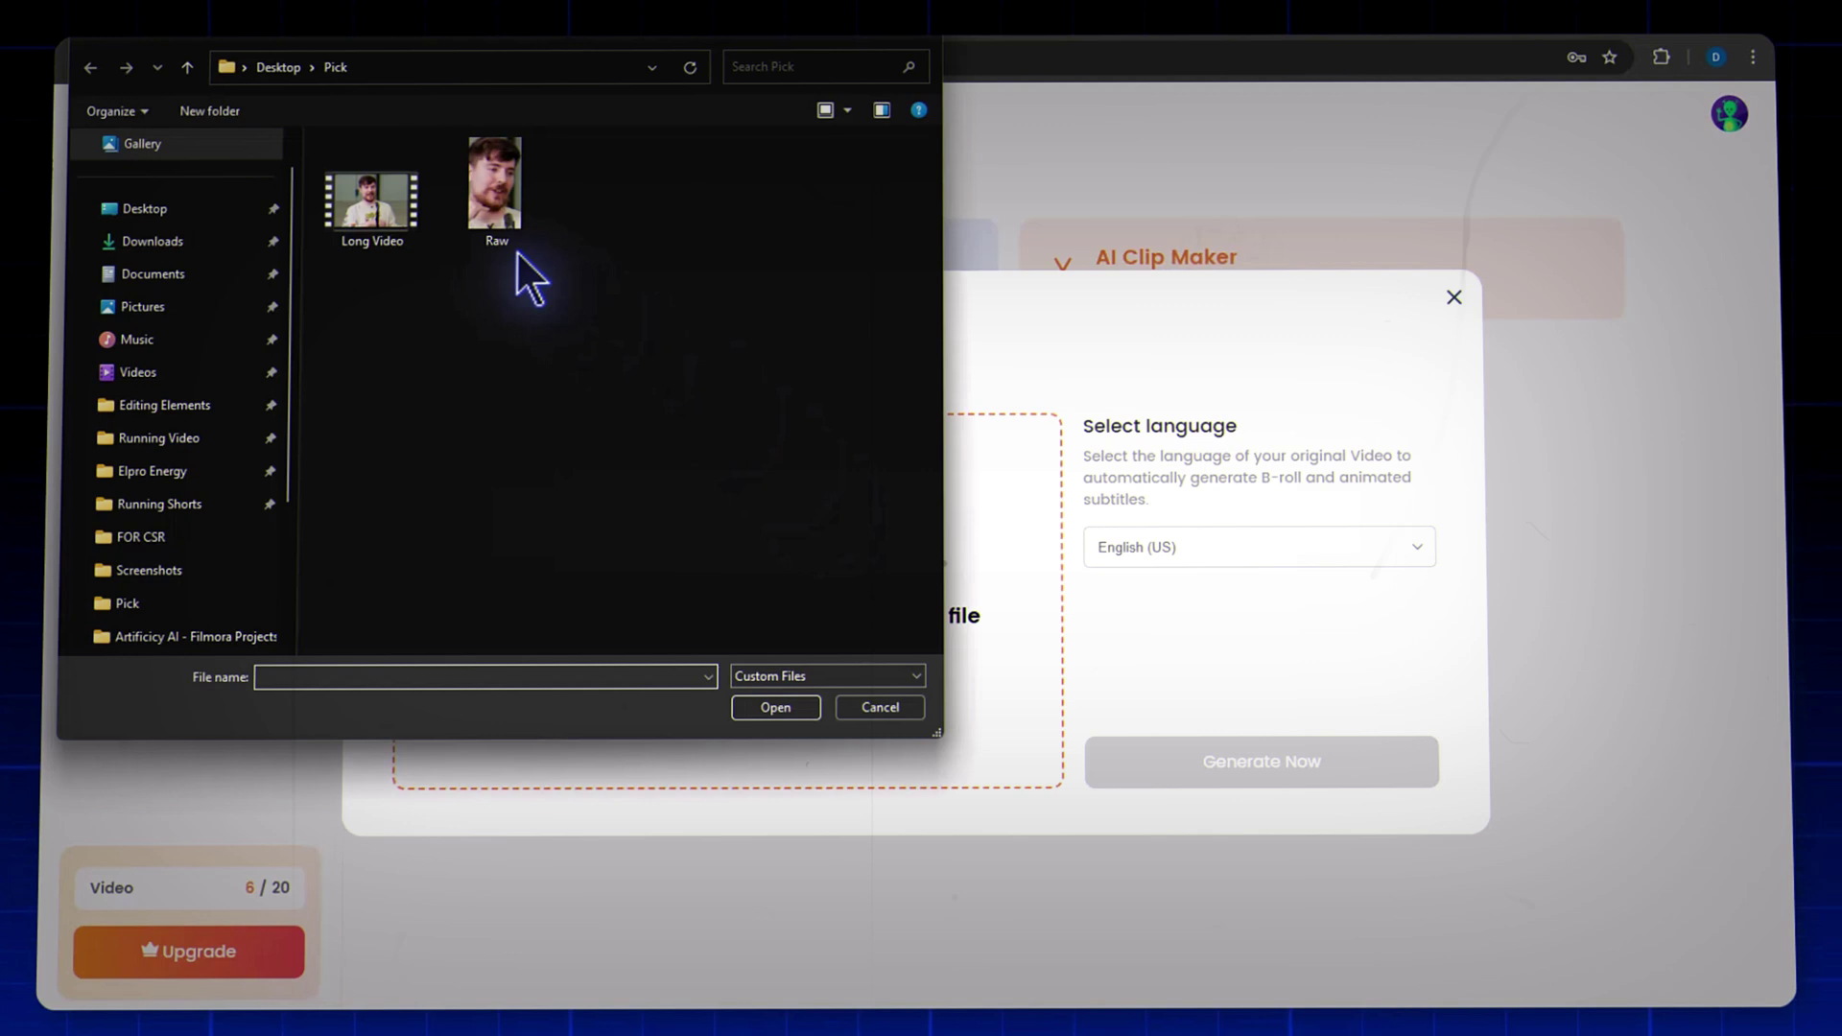
{"action": "left_click", "coordinate": [379, 196]}
{"action": "left_click", "coordinate": [783, 701]}
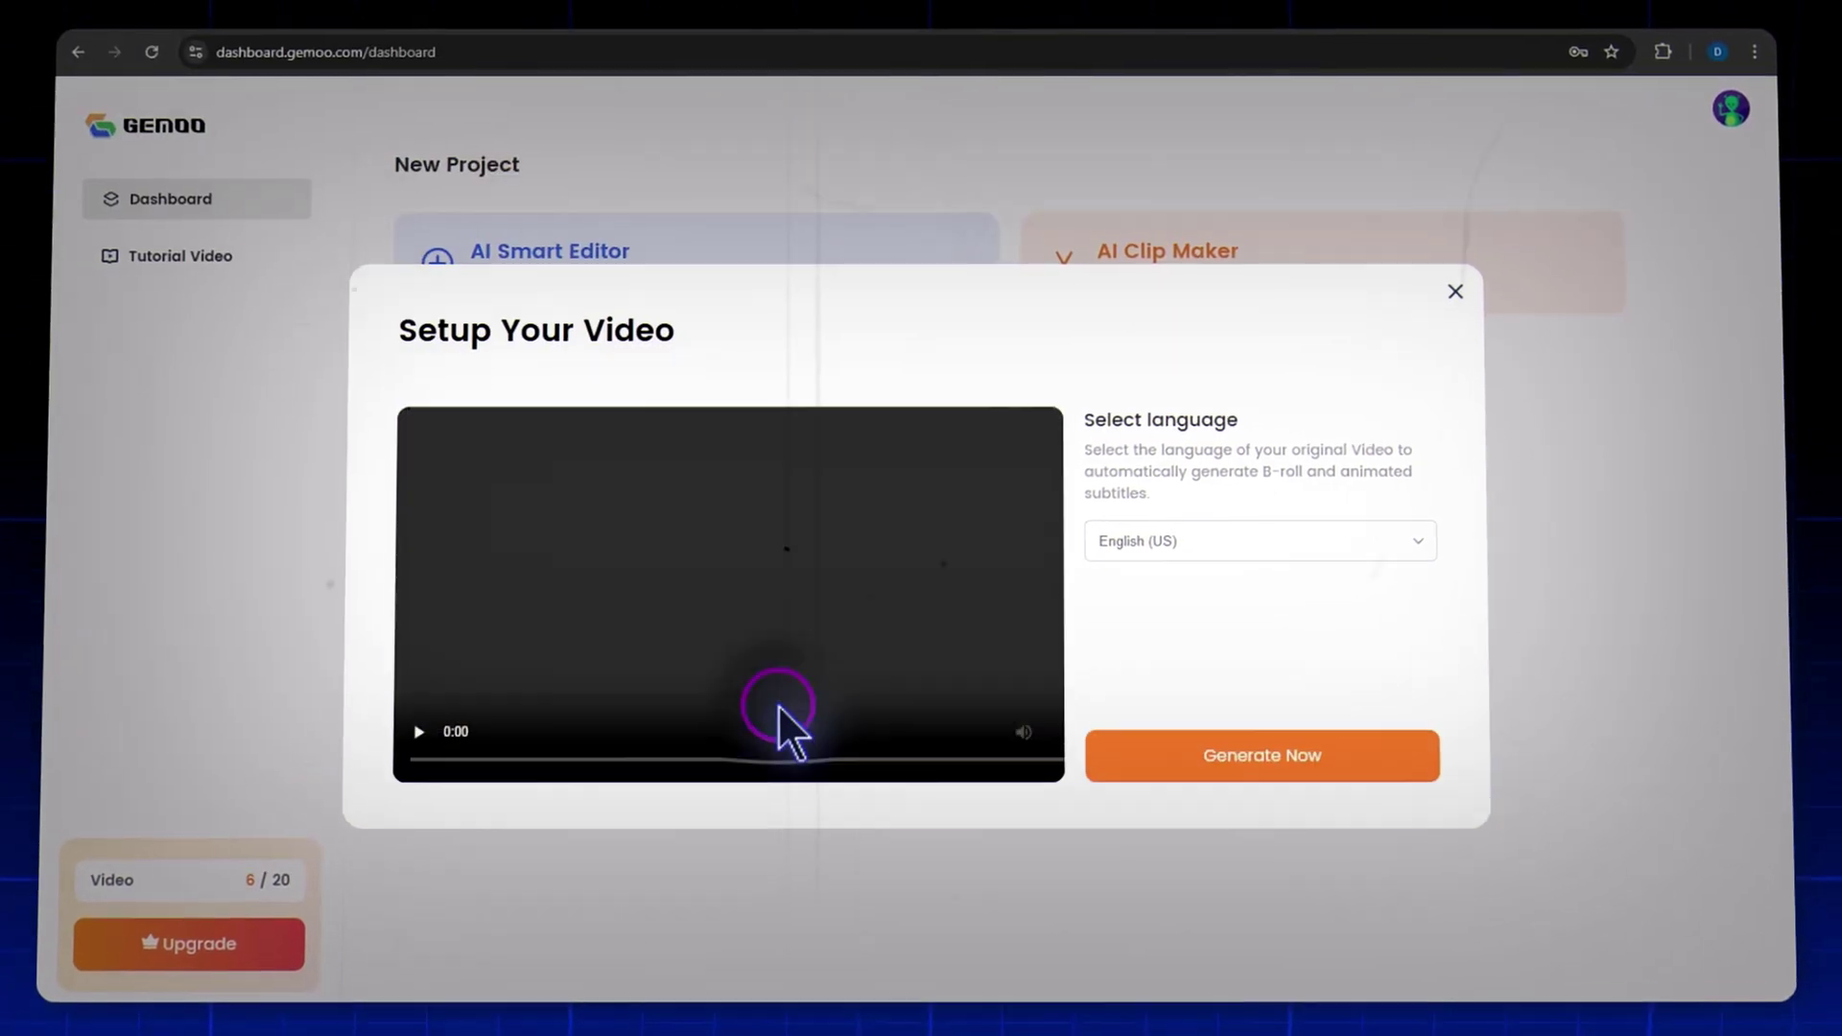
{"action": "left_click", "coordinate": [1127, 549]}
{"action": "scroll", "coordinate": [1161, 614], "scroll_direction": "down", "scroll_amount": 10}
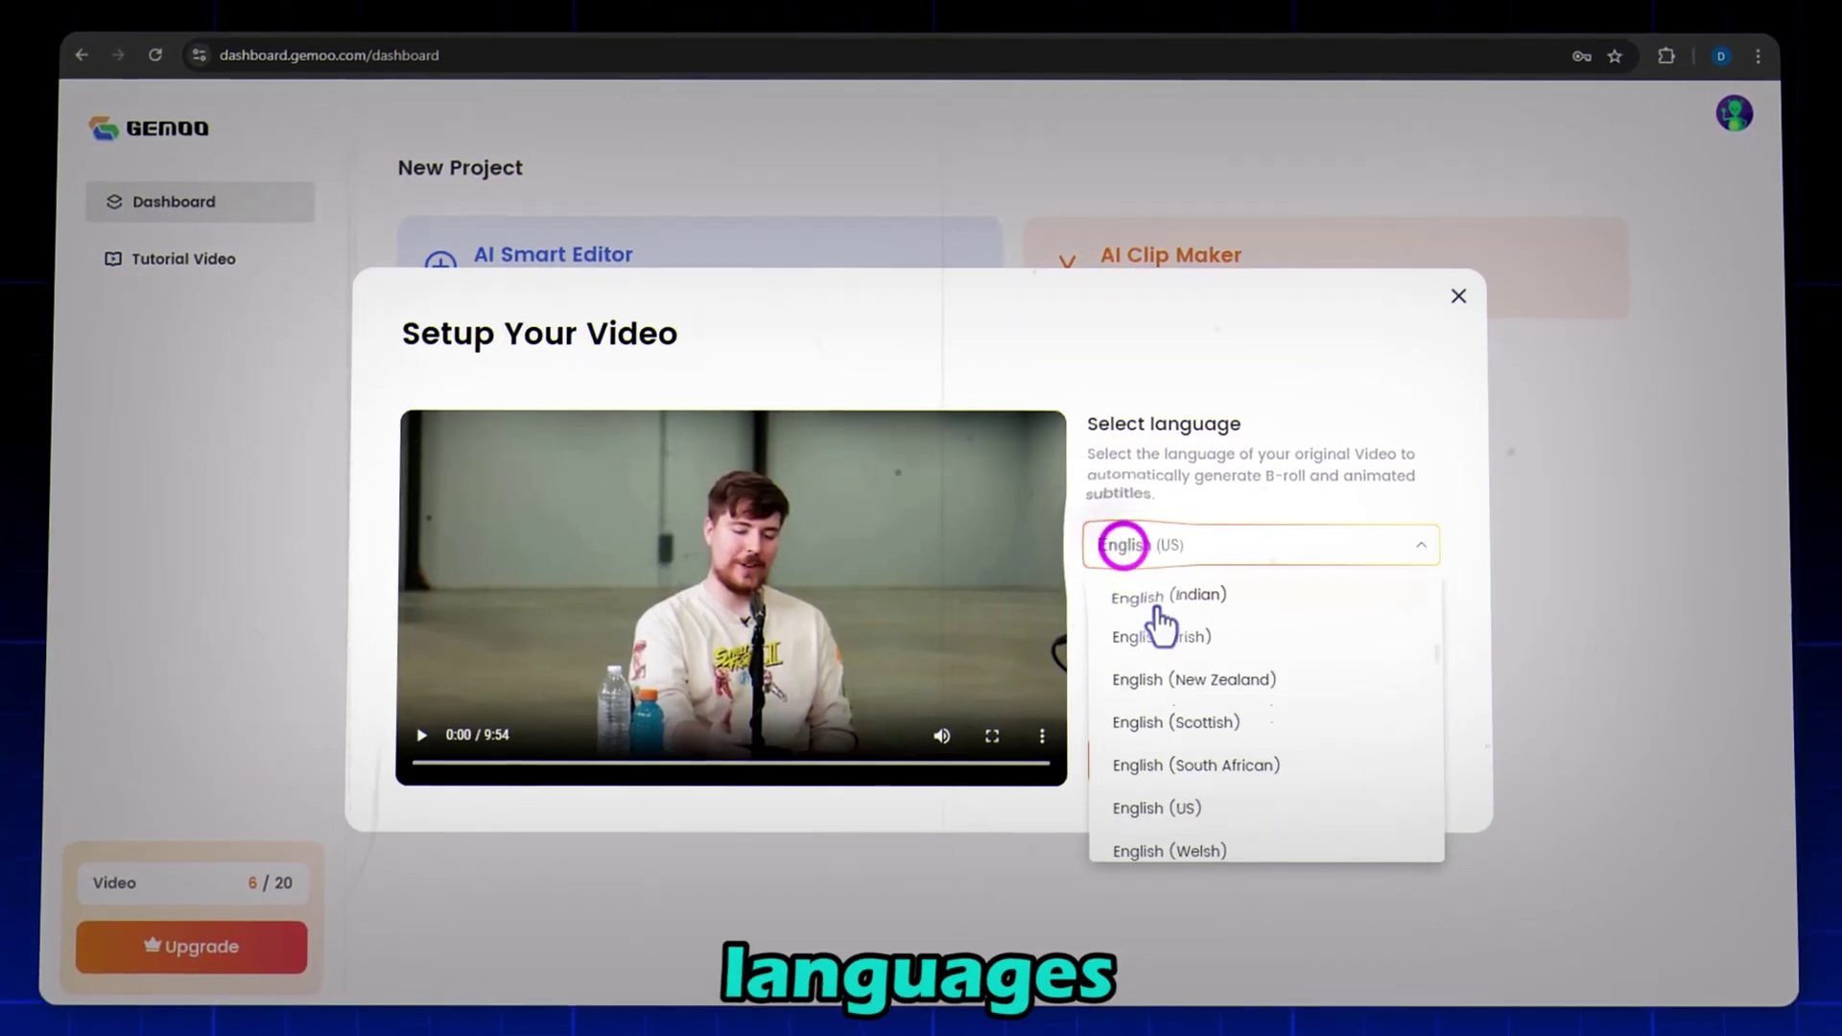
{"action": "scroll", "coordinate": [1161, 602], "scroll_direction": "up", "scroll_amount": 8}
{"action": "left_click", "coordinate": [1180, 639]}
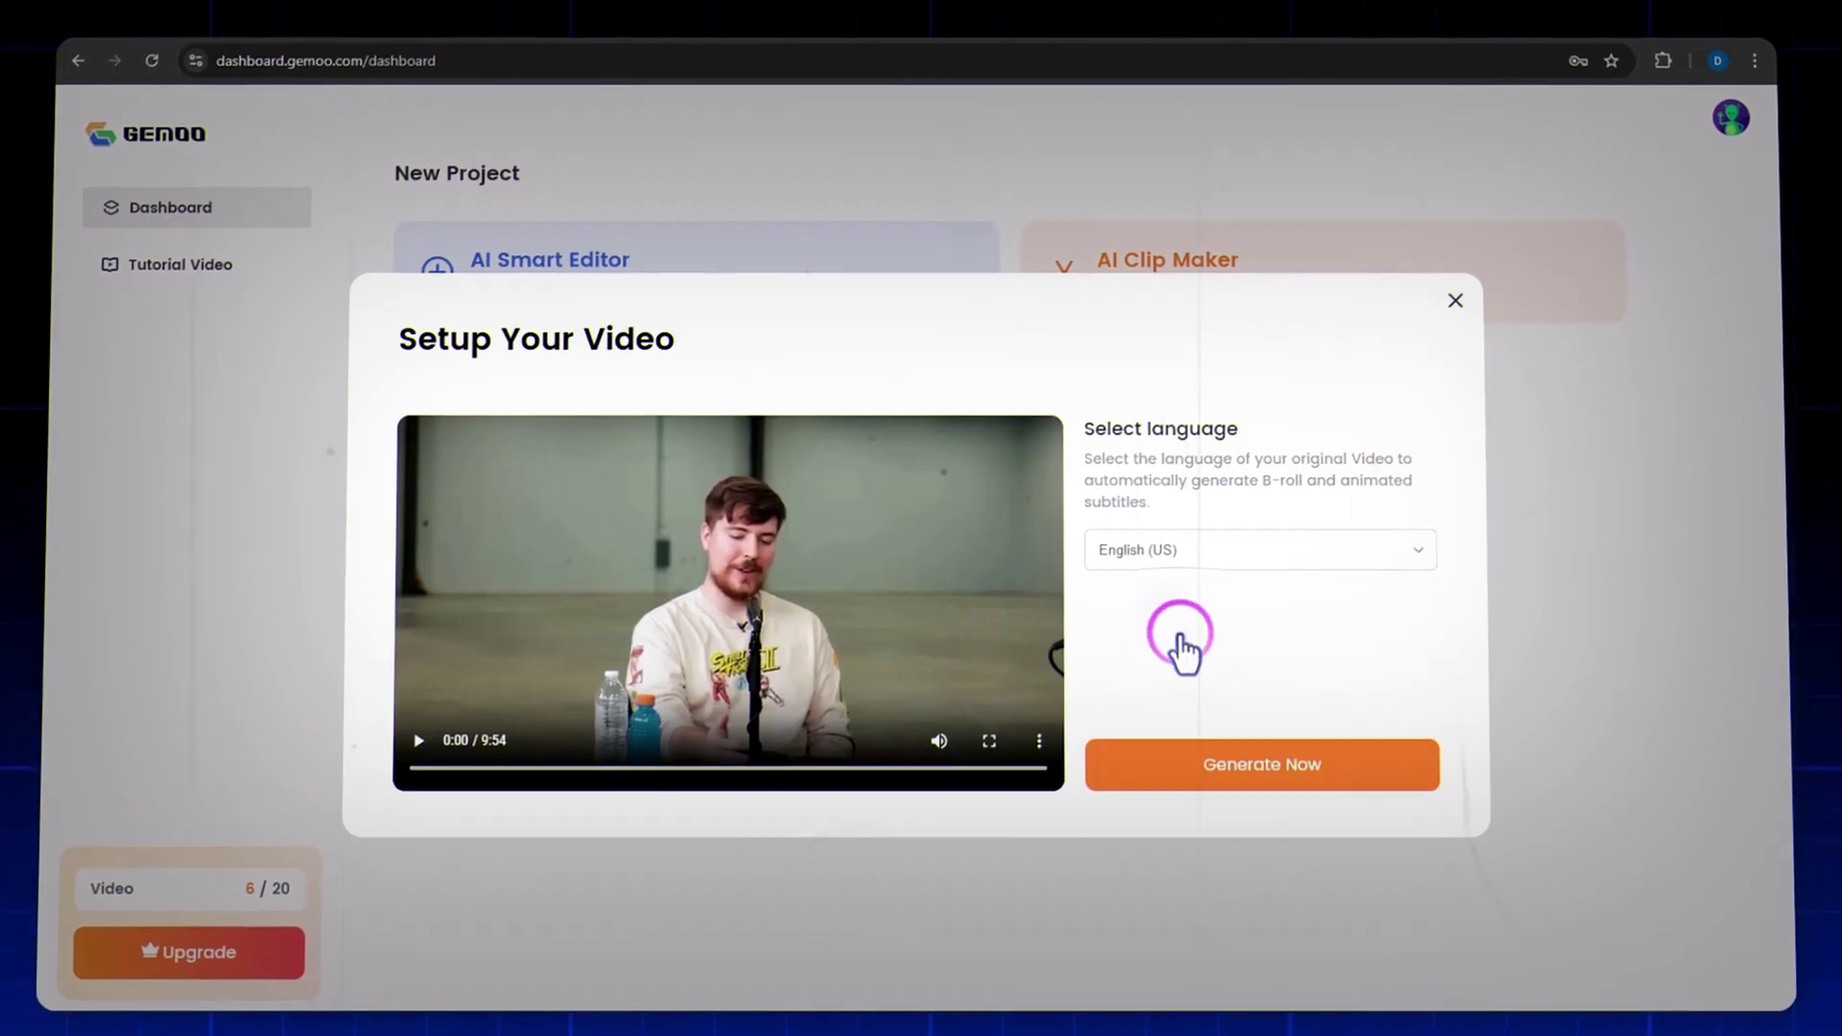
{"action": "left_click", "coordinate": [1289, 758]}
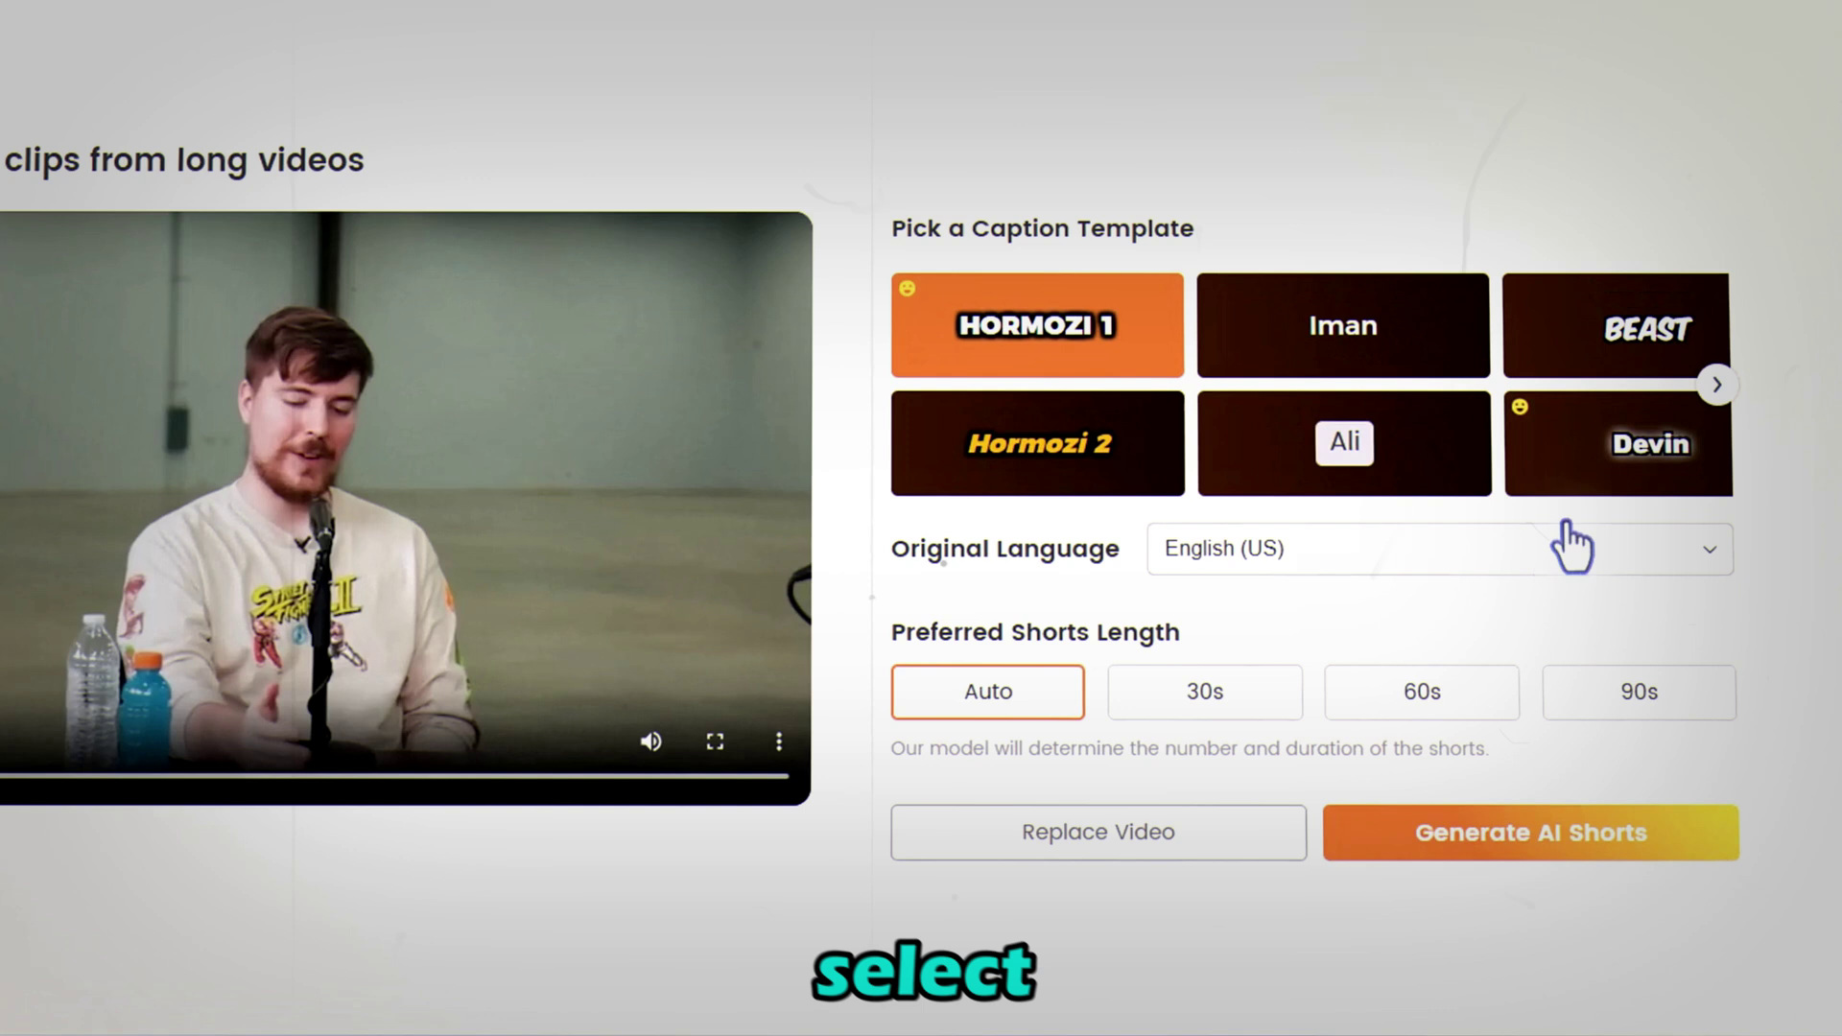
Generate 30s AI shorts using the HUSTLE caption template and English (US) original language
{"action": "left_click", "coordinate": [1724, 391]}
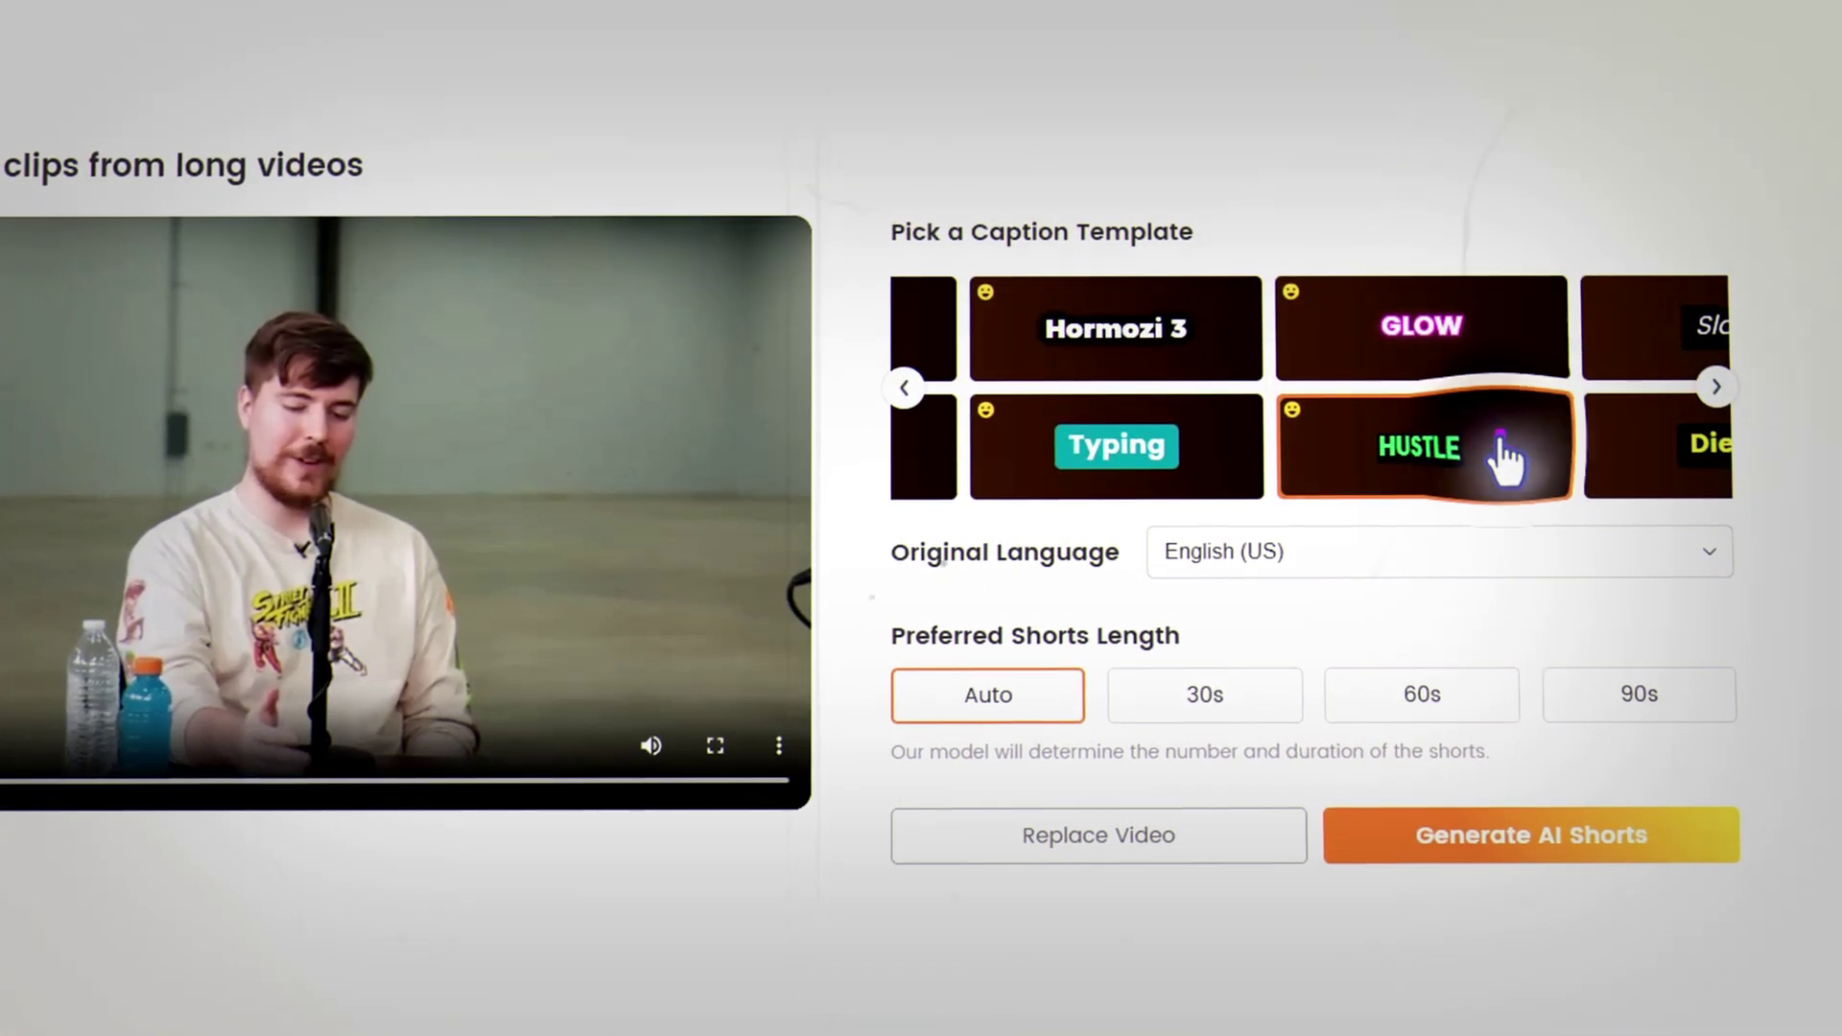
{"action": "left_click", "coordinate": [1504, 461]}
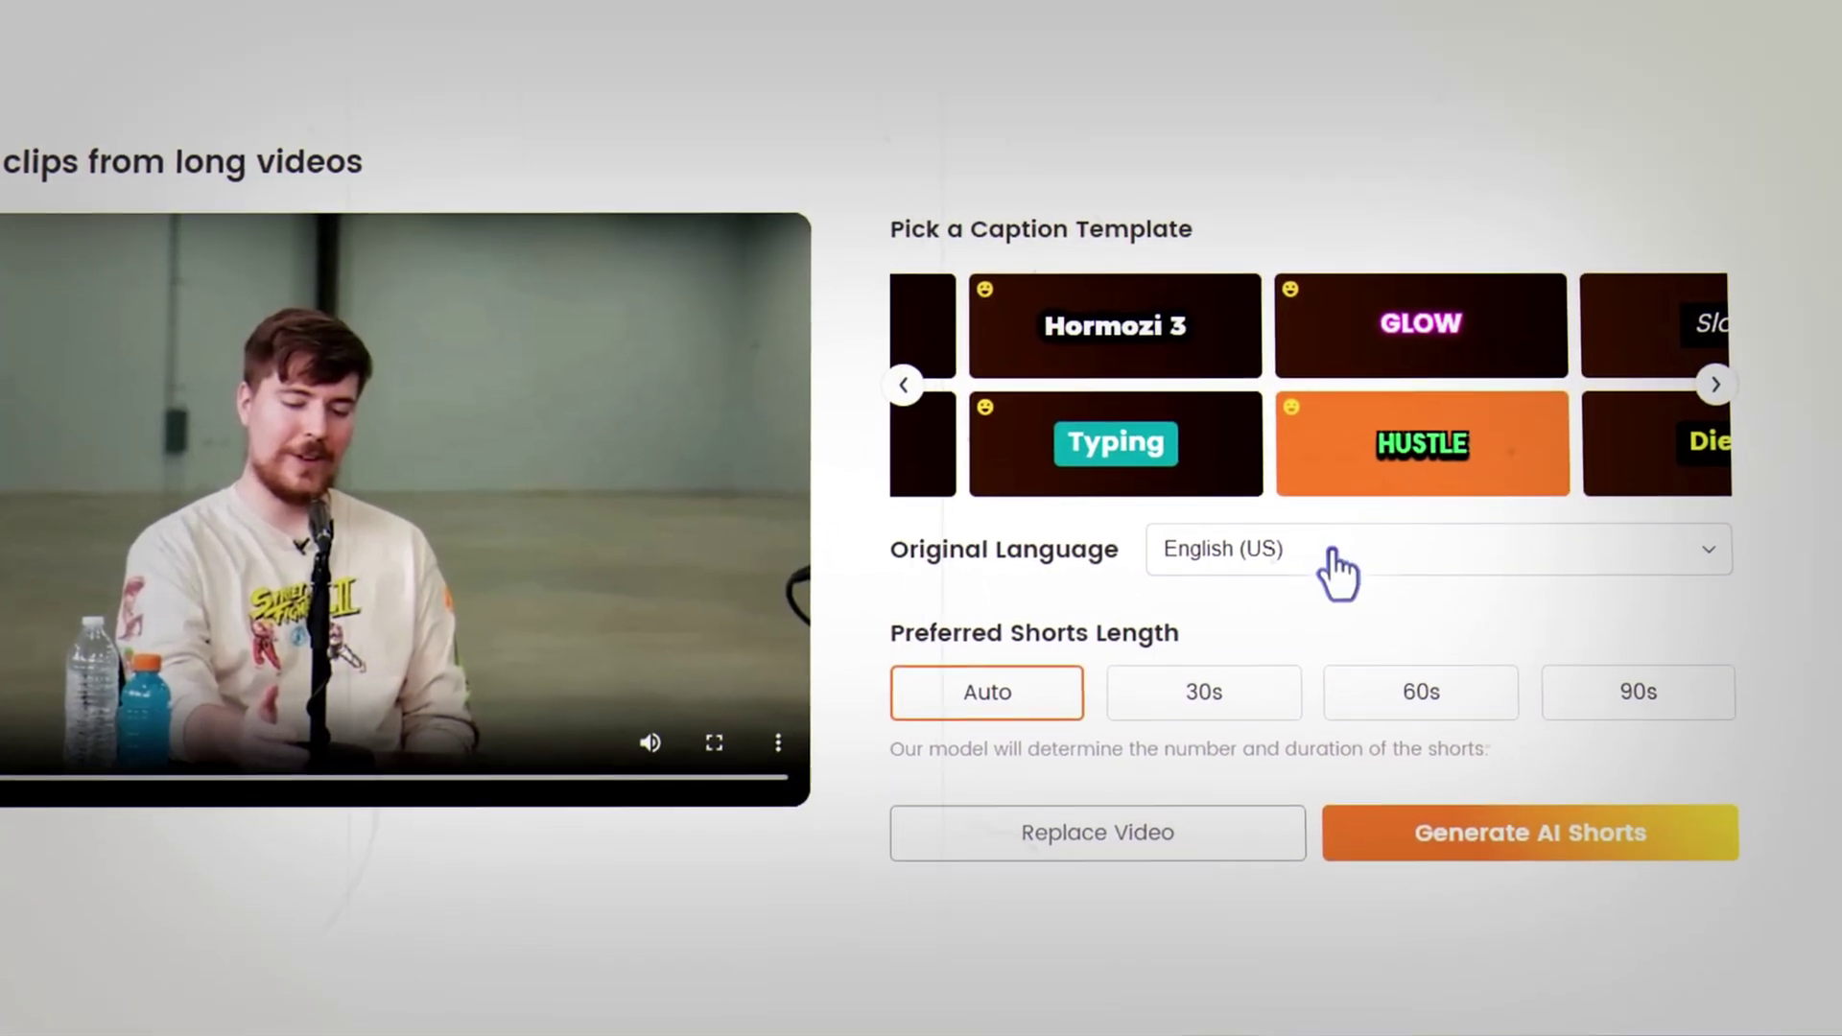
{"action": "left_click", "coordinate": [1334, 555]}
{"action": "left_click", "coordinate": [1322, 930]}
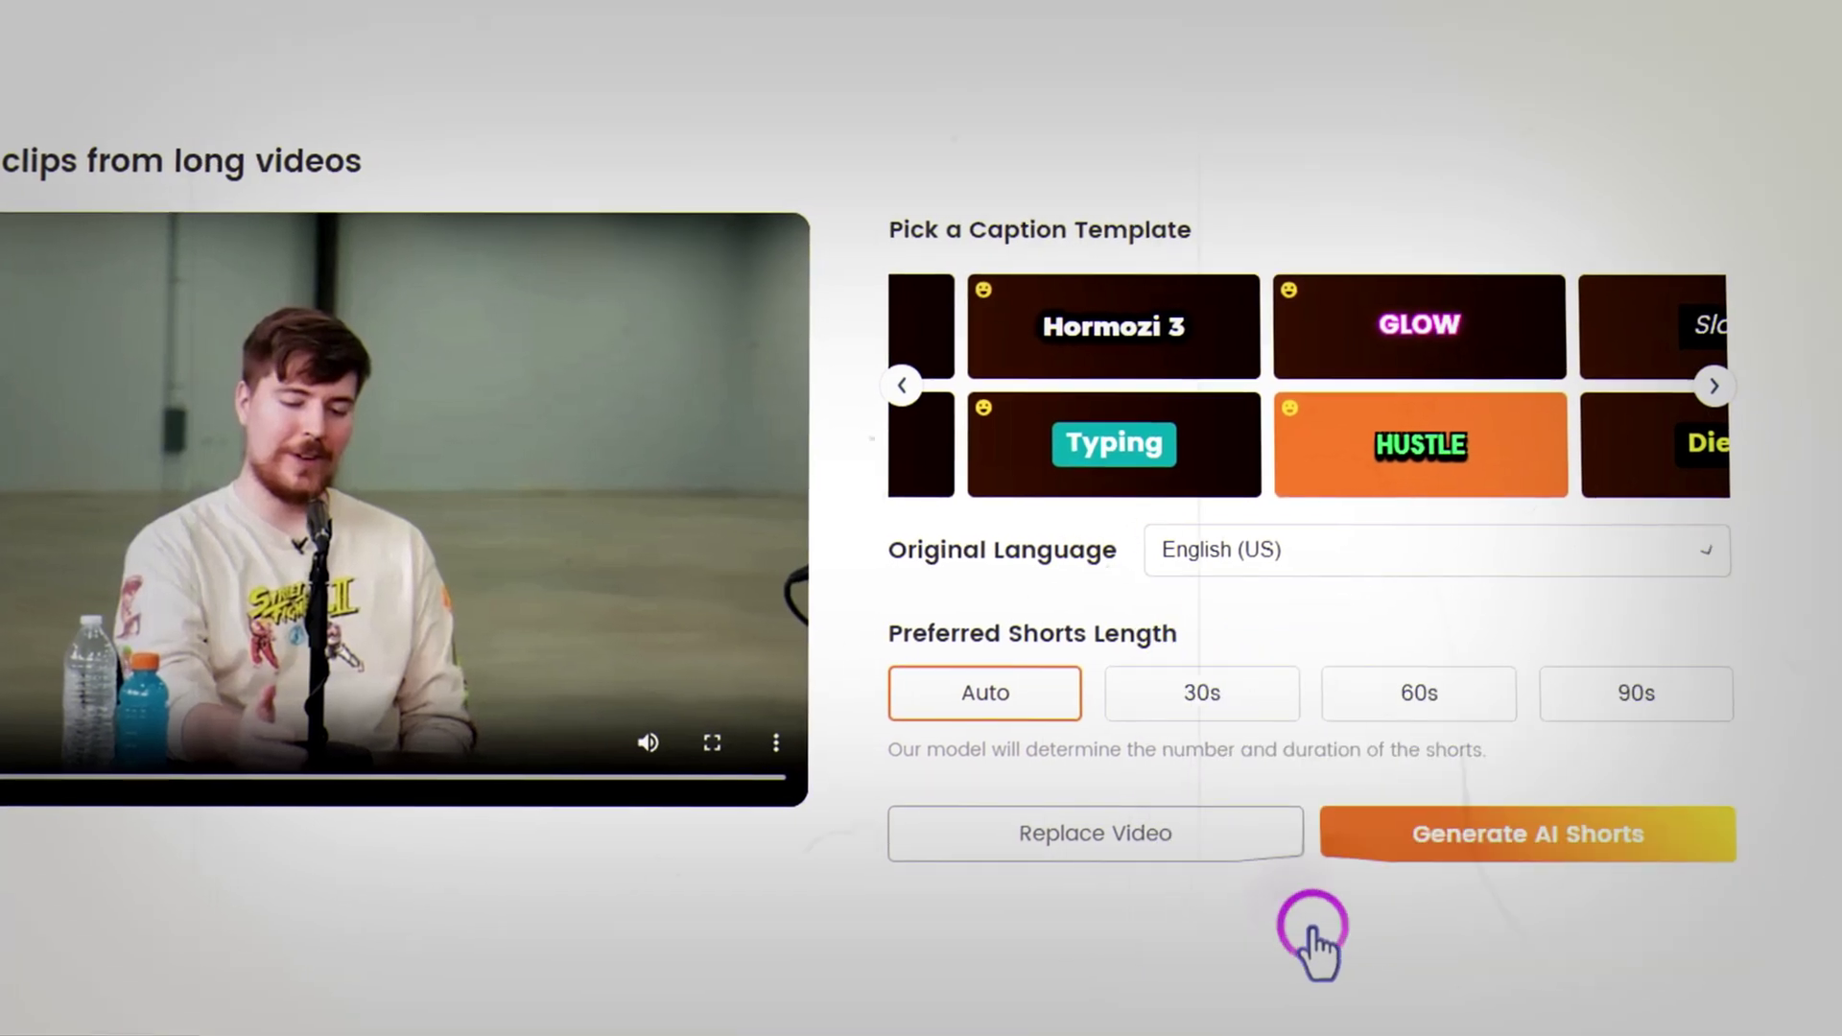
{"action": "left_click", "coordinate": [1194, 693]}
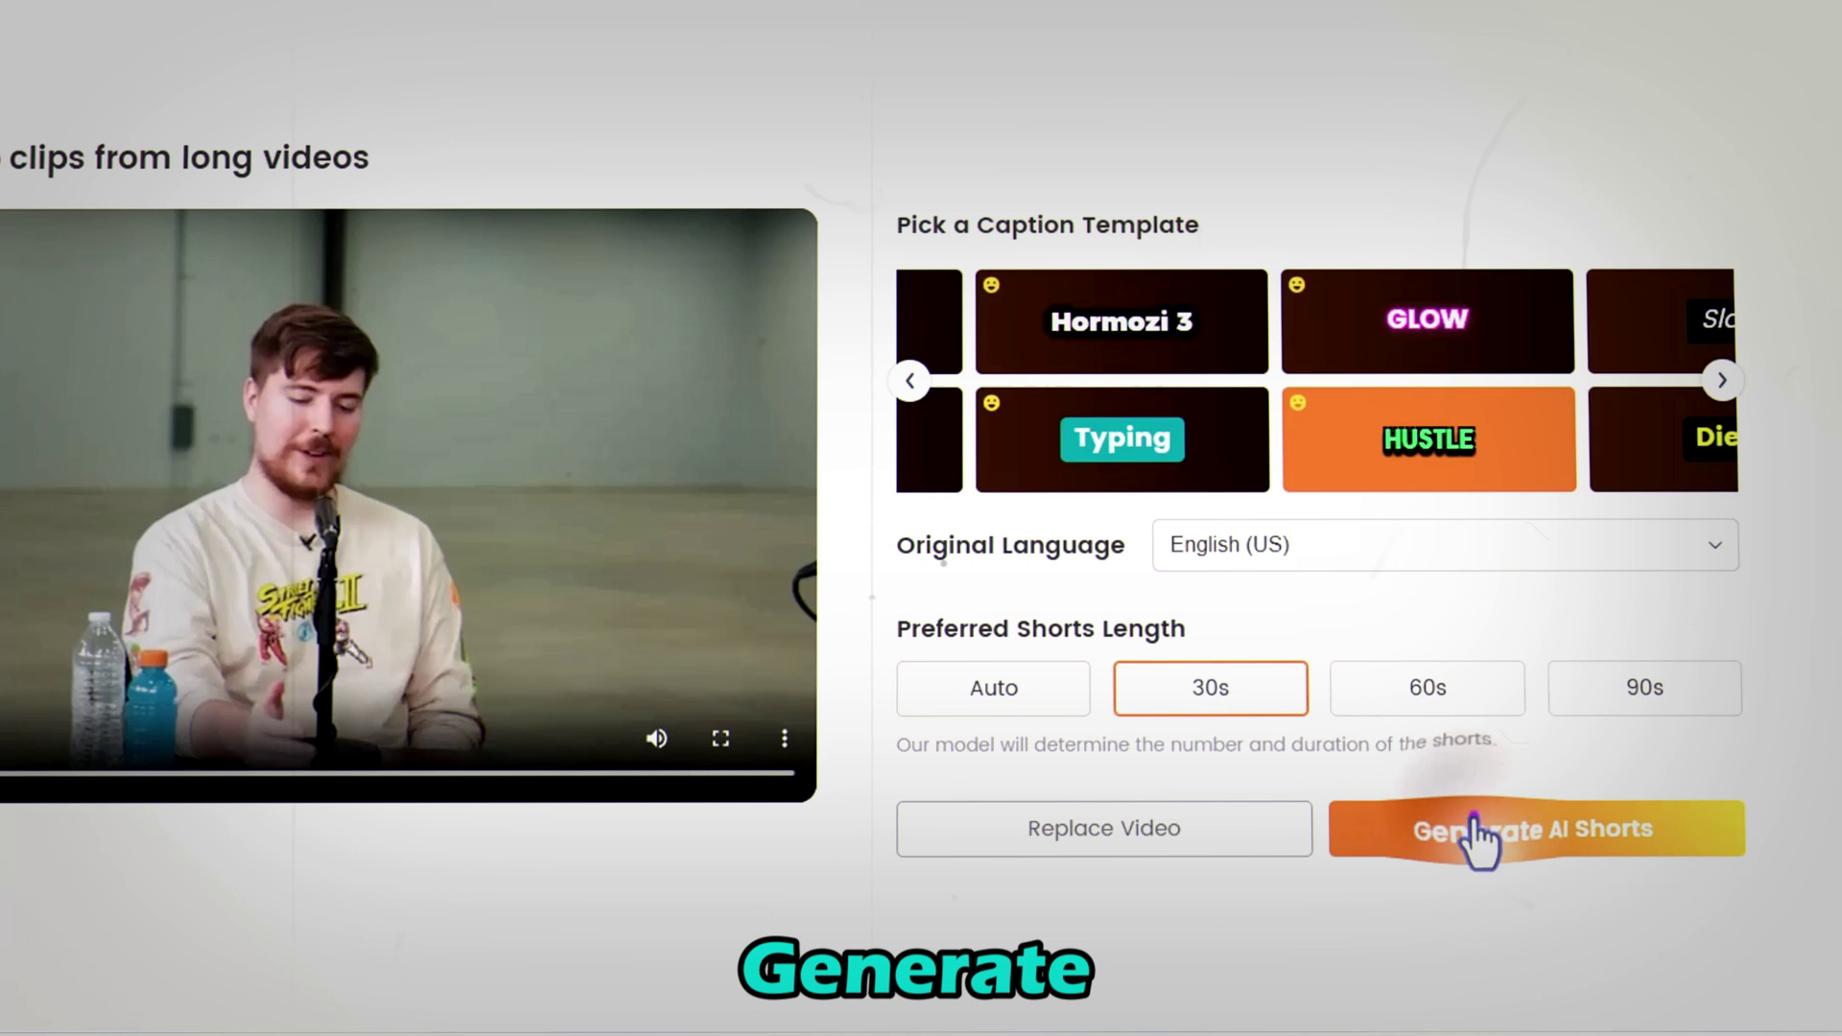
{"action": "left_click", "coordinate": [1465, 842]}
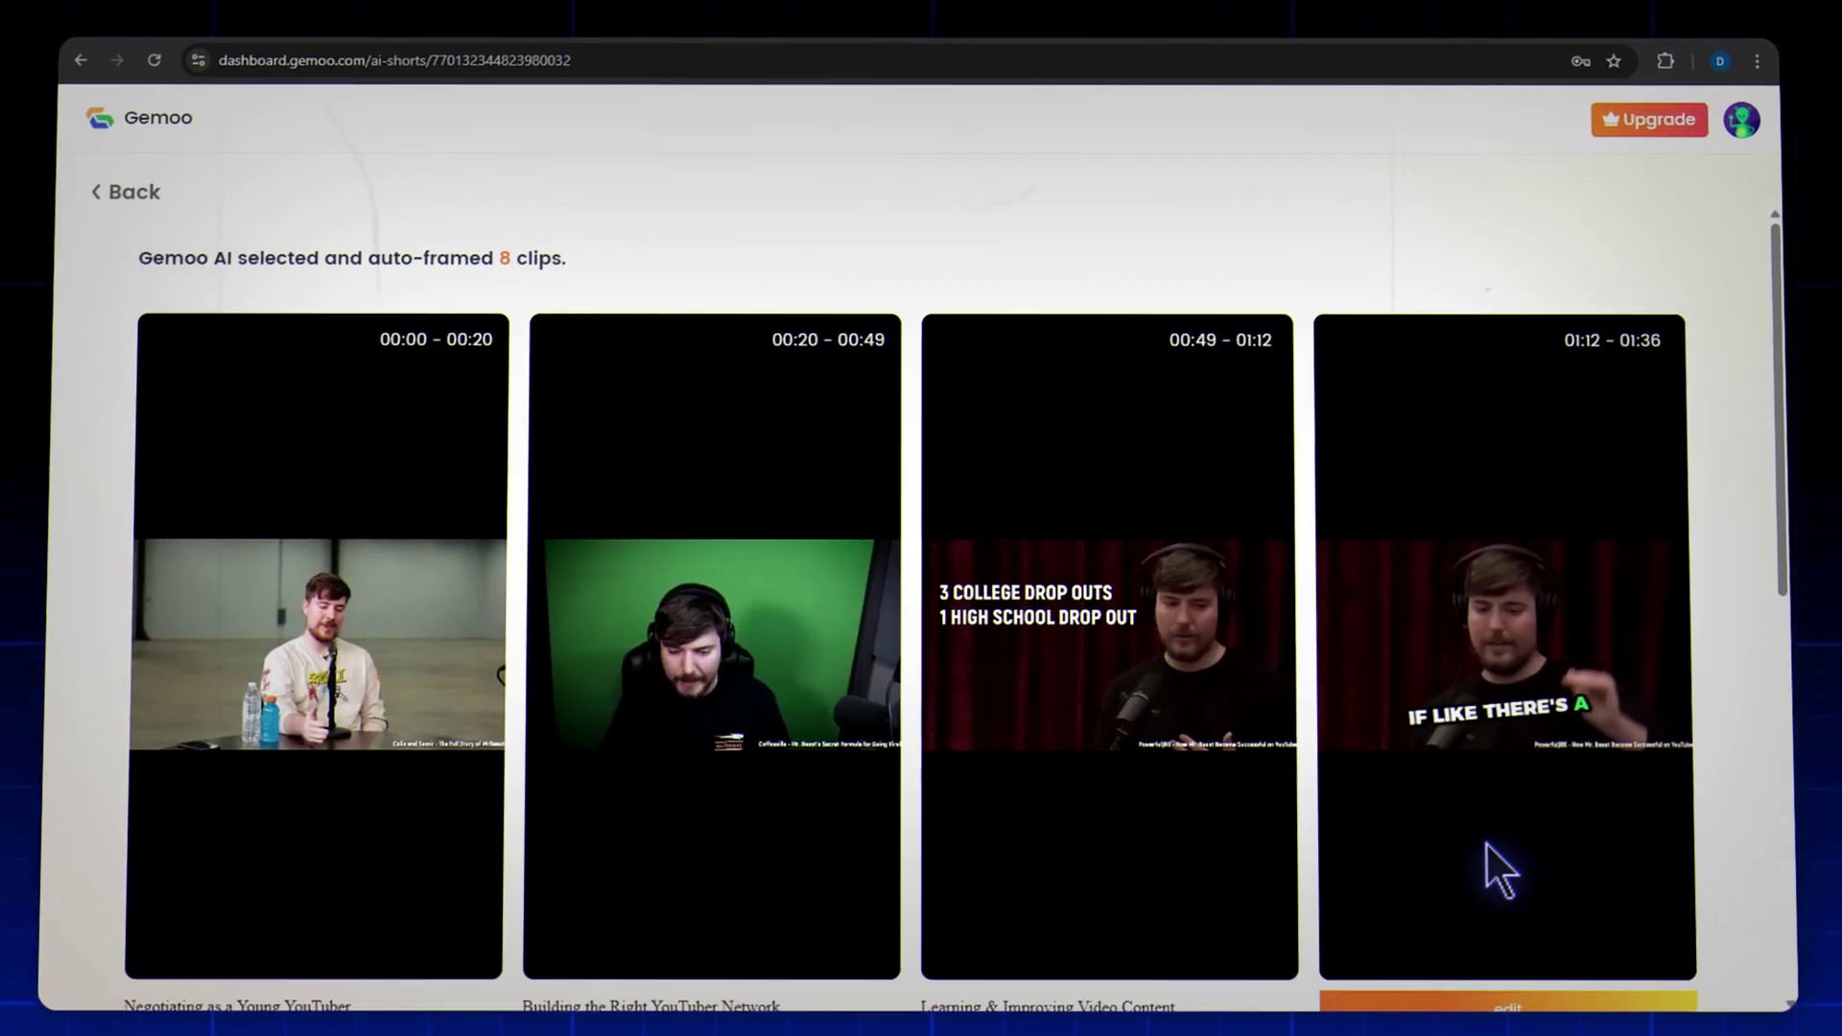
{"action": "scroll", "coordinate": [1740, 624], "scroll_direction": "down", "scroll_amount": 6}
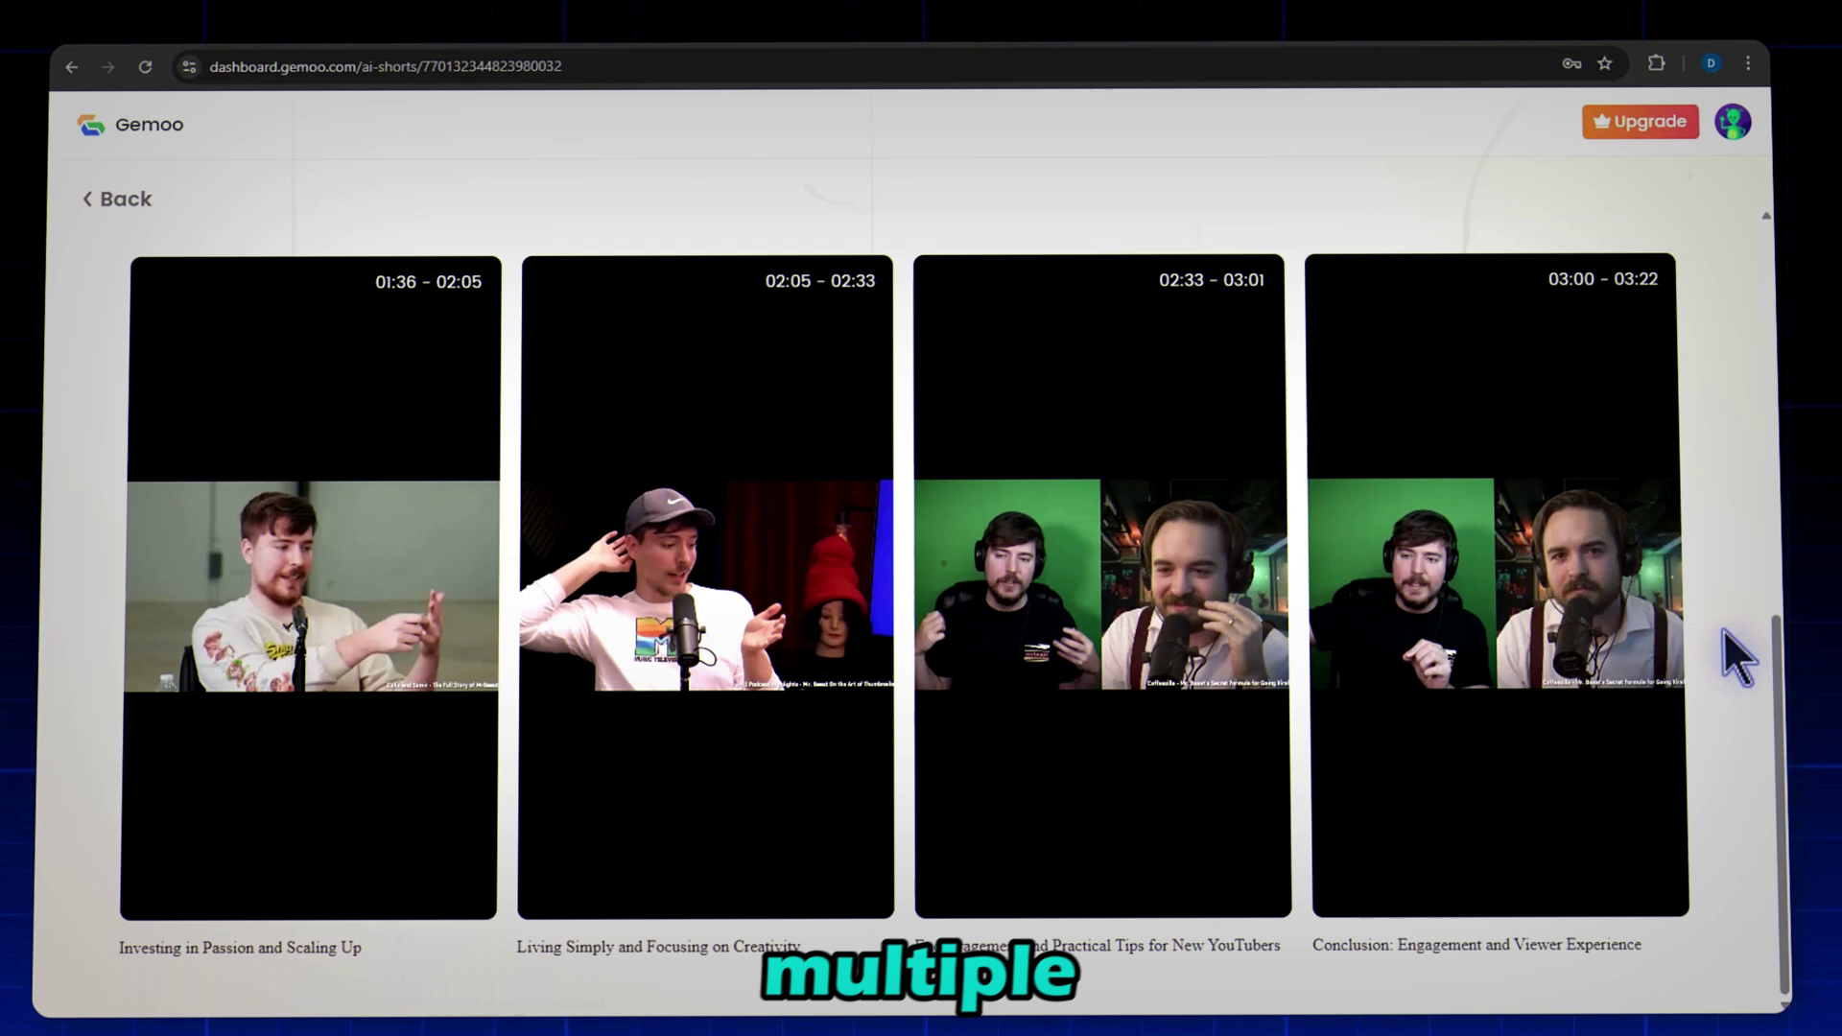
{"action": "scroll", "coordinate": [1731, 633], "scroll_direction": "up", "scroll_amount": 5}
{"action": "scroll", "coordinate": [1736, 630], "scroll_direction": "up", "scroll_amount": 4}
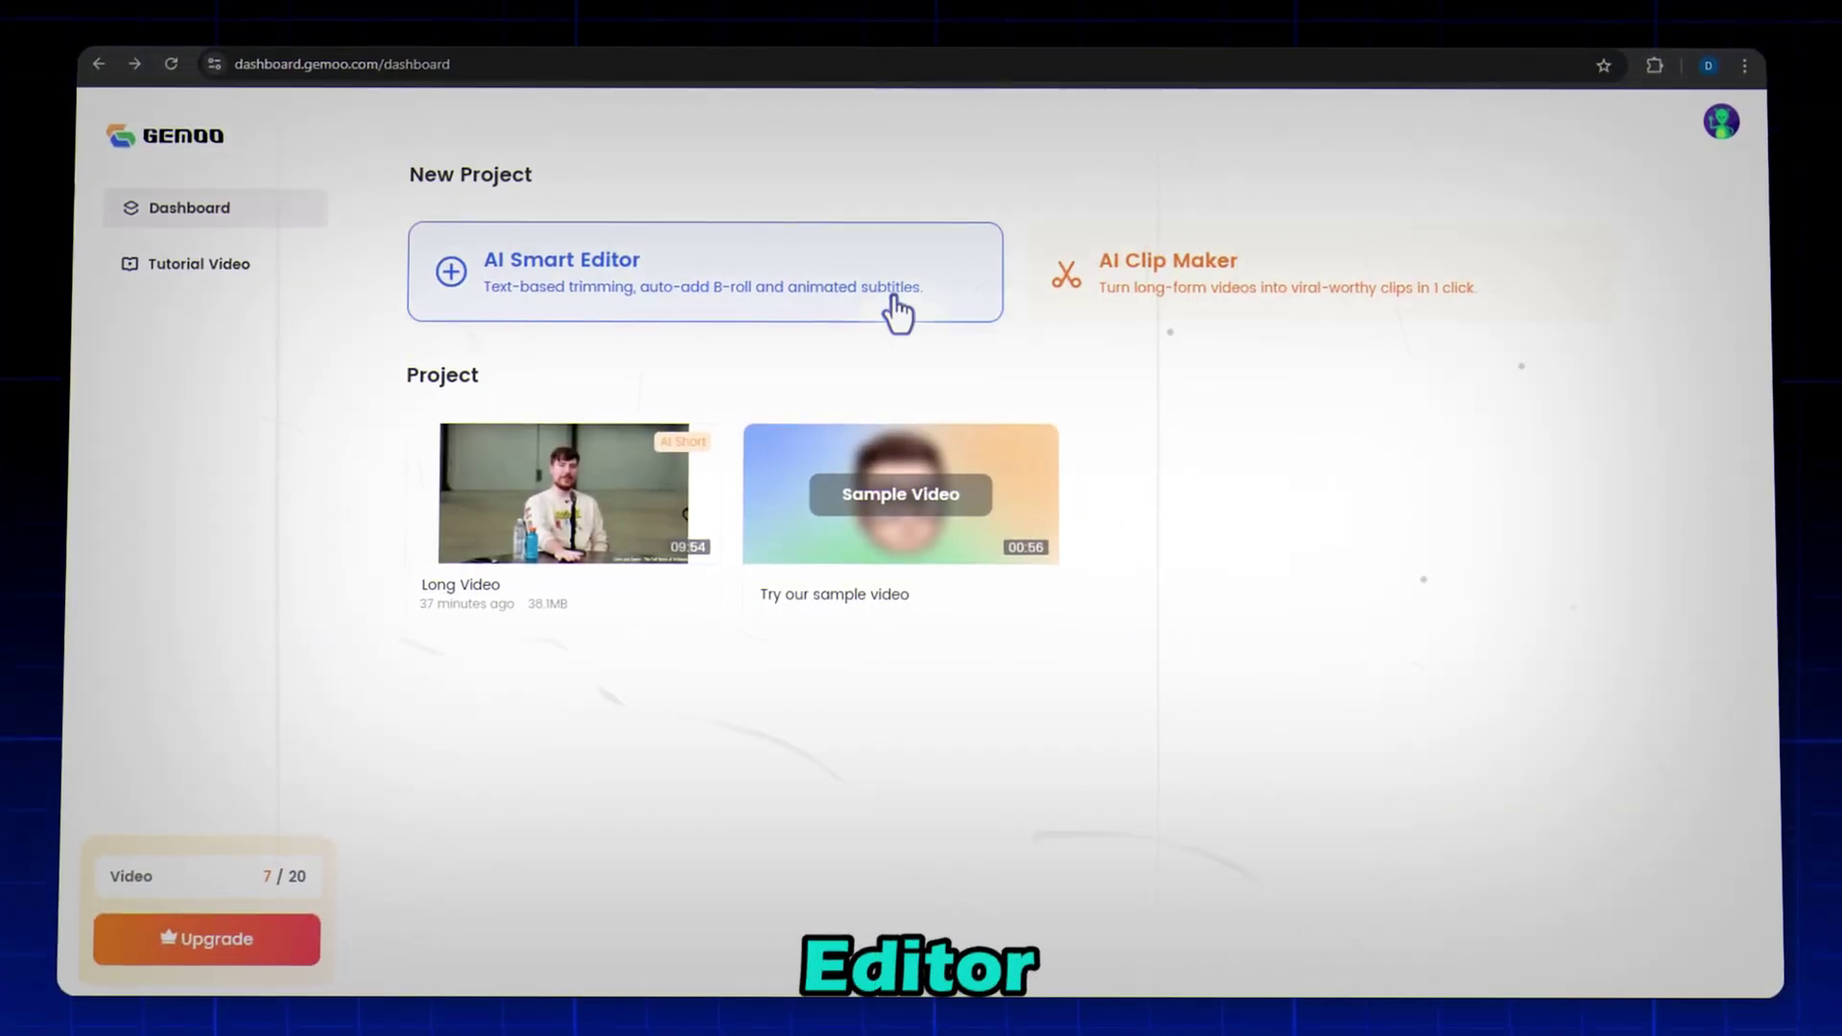
Upload the Raw video to a new AI Smart Editor project in English (US) and generate it
{"action": "left_click", "coordinate": [898, 312]}
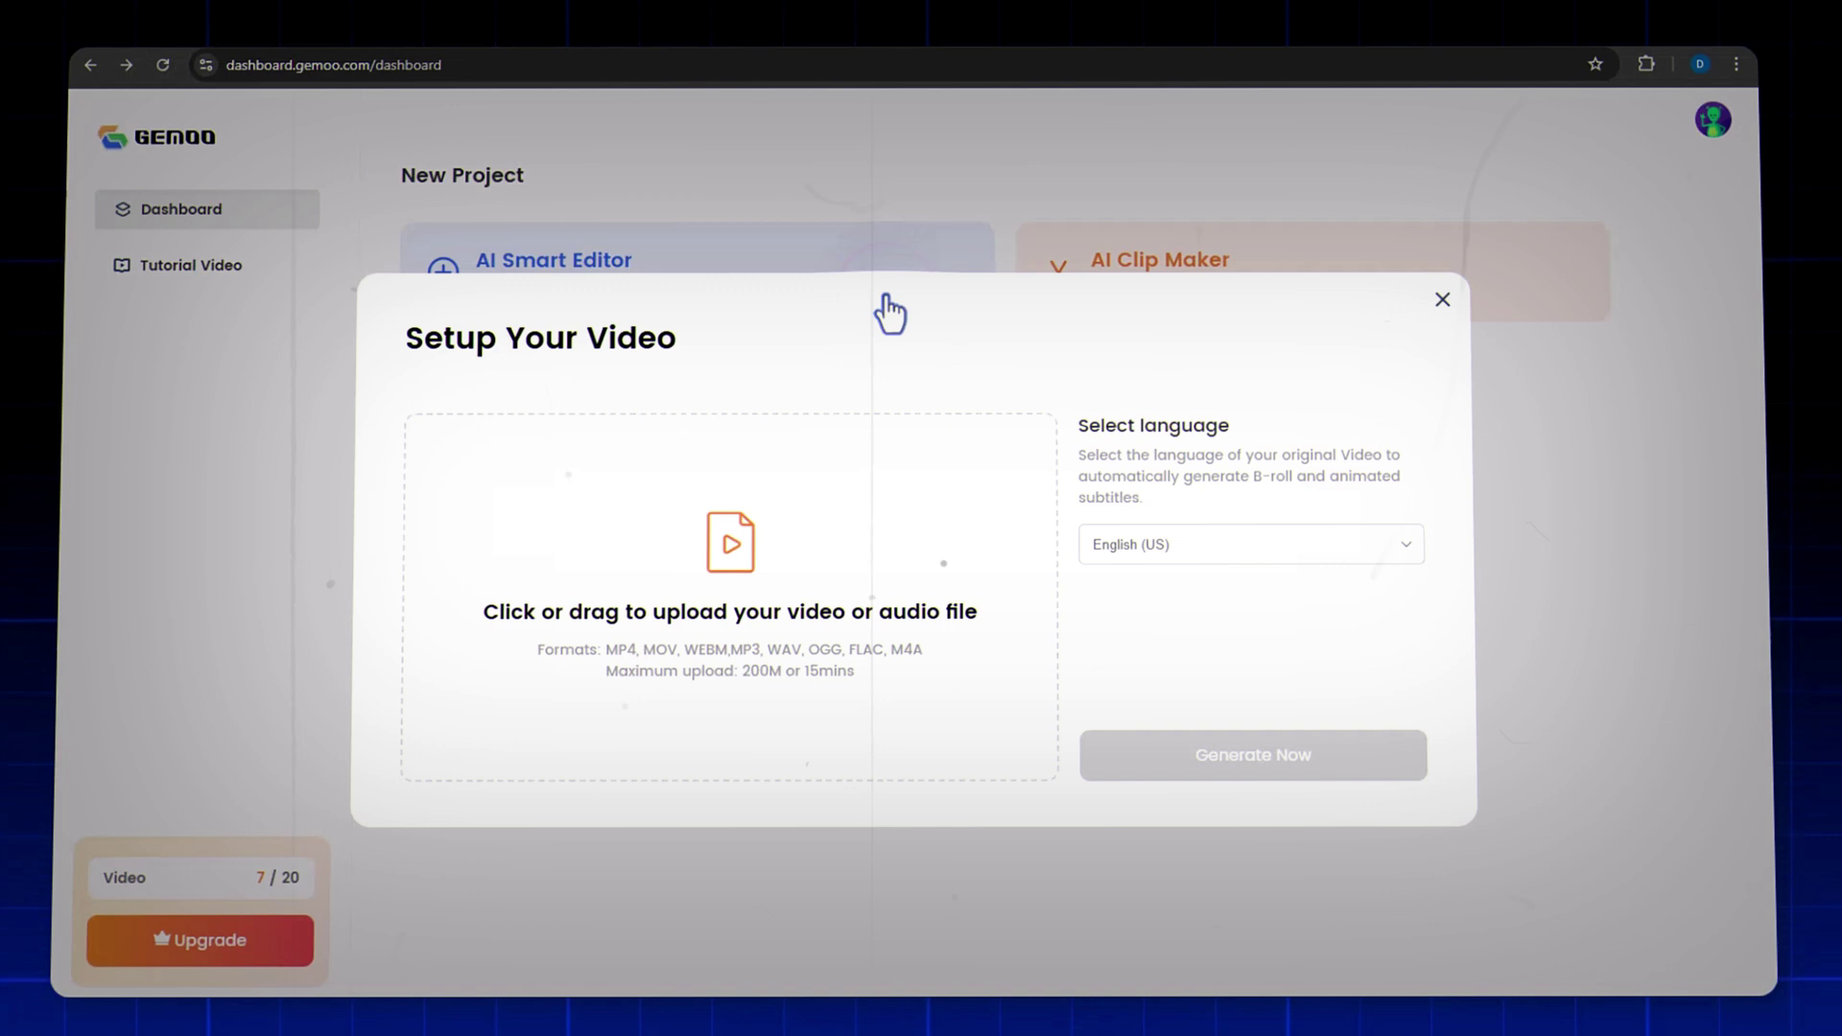
{"action": "left_click", "coordinate": [751, 547]}
{"action": "left_click", "coordinate": [516, 234]}
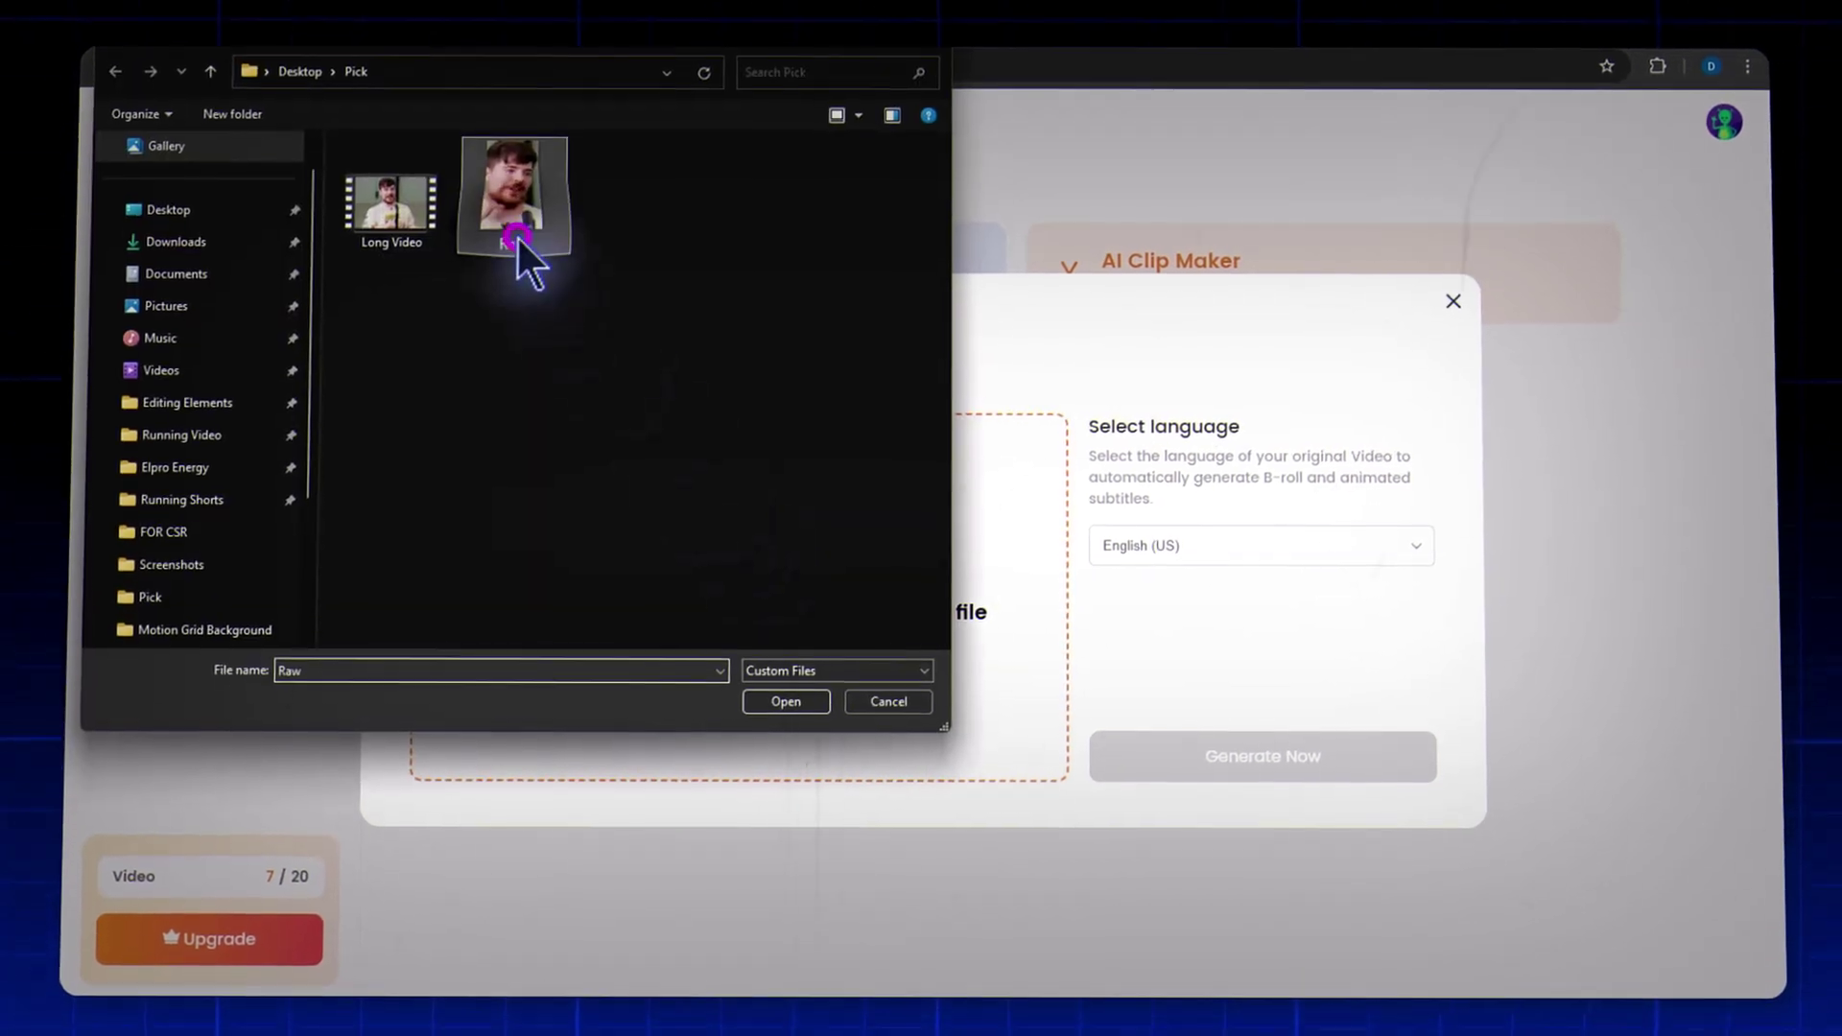
{"action": "left_click", "coordinate": [775, 701]}
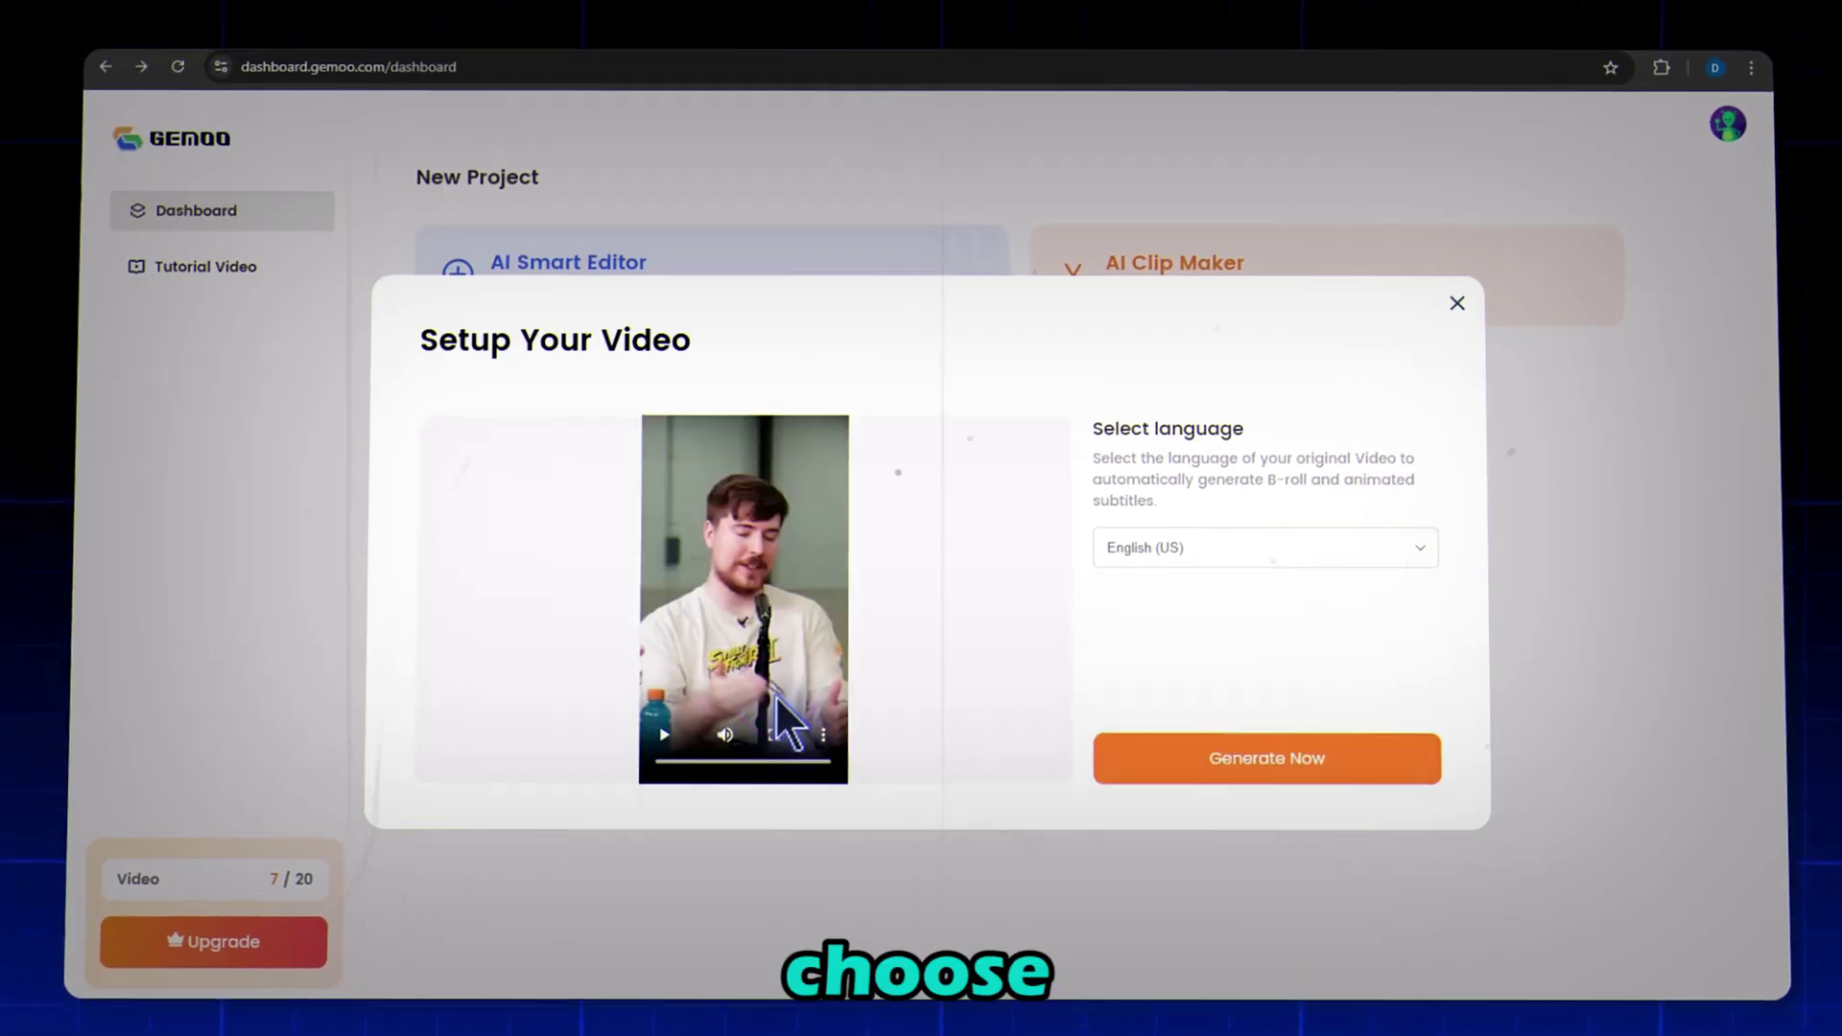
{"action": "left_click", "coordinate": [1209, 554]}
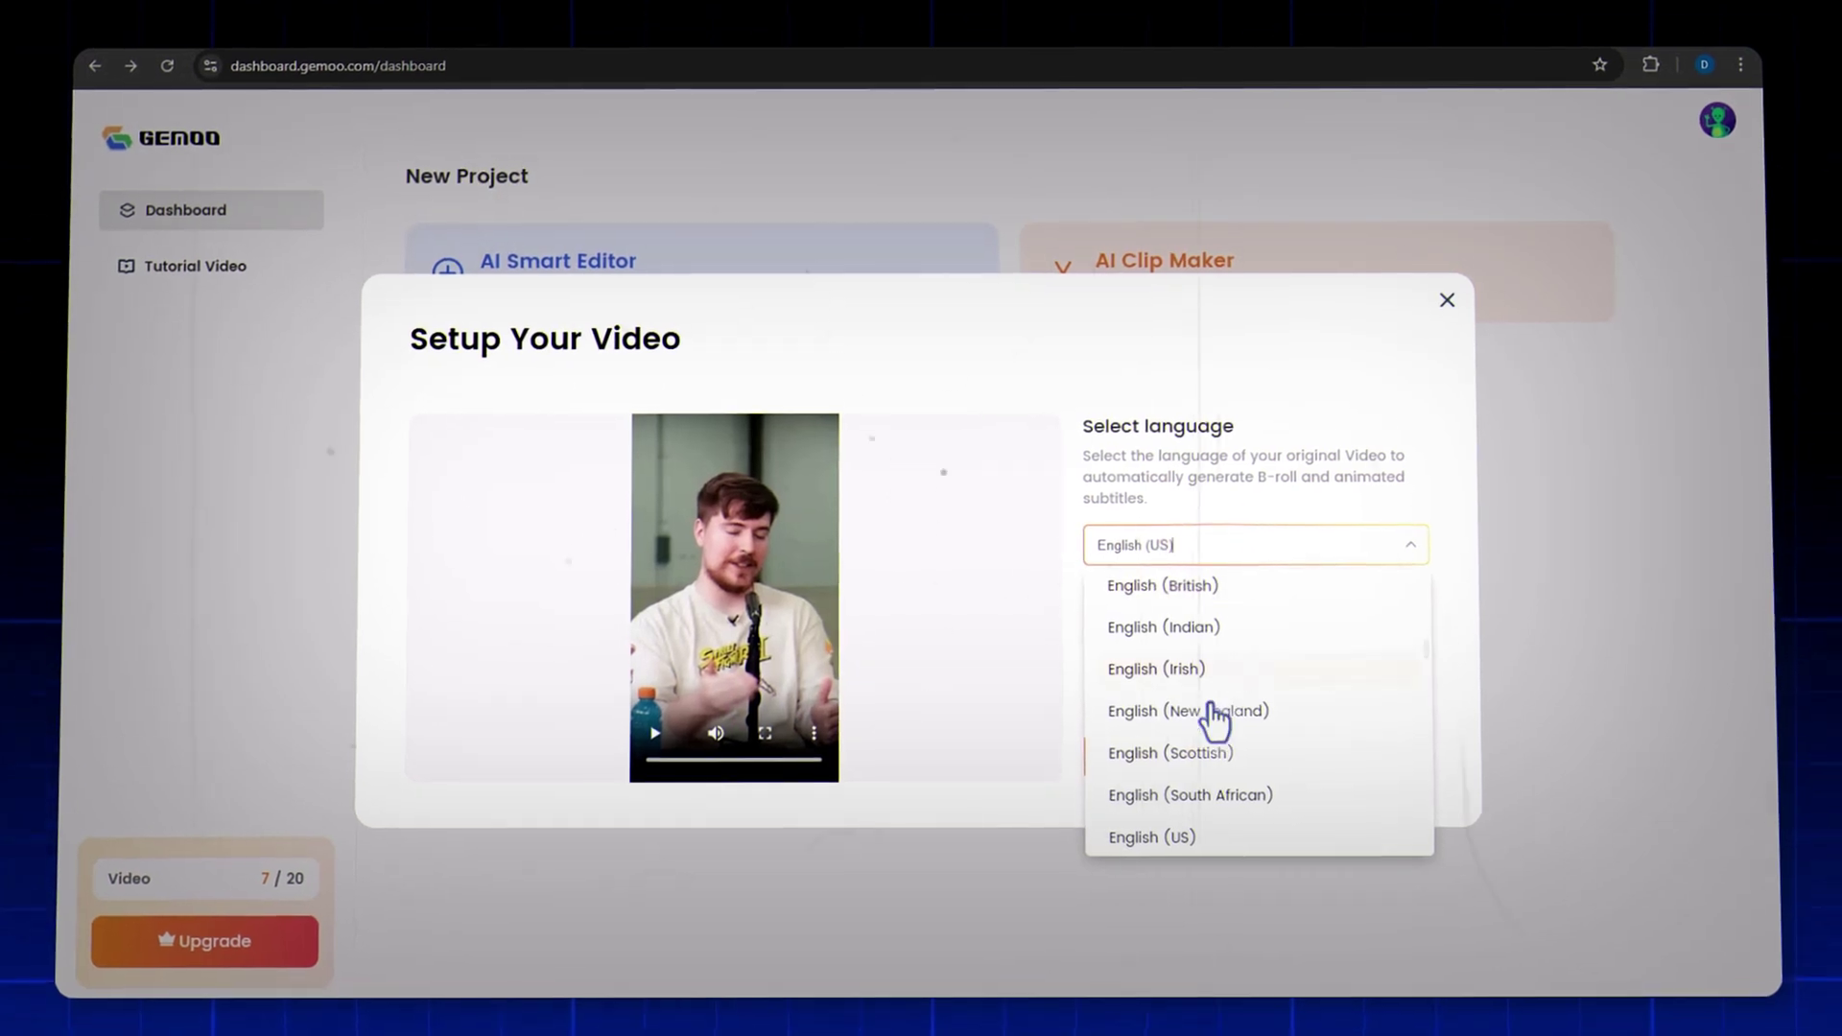
{"action": "left_click", "coordinate": [1197, 838]}
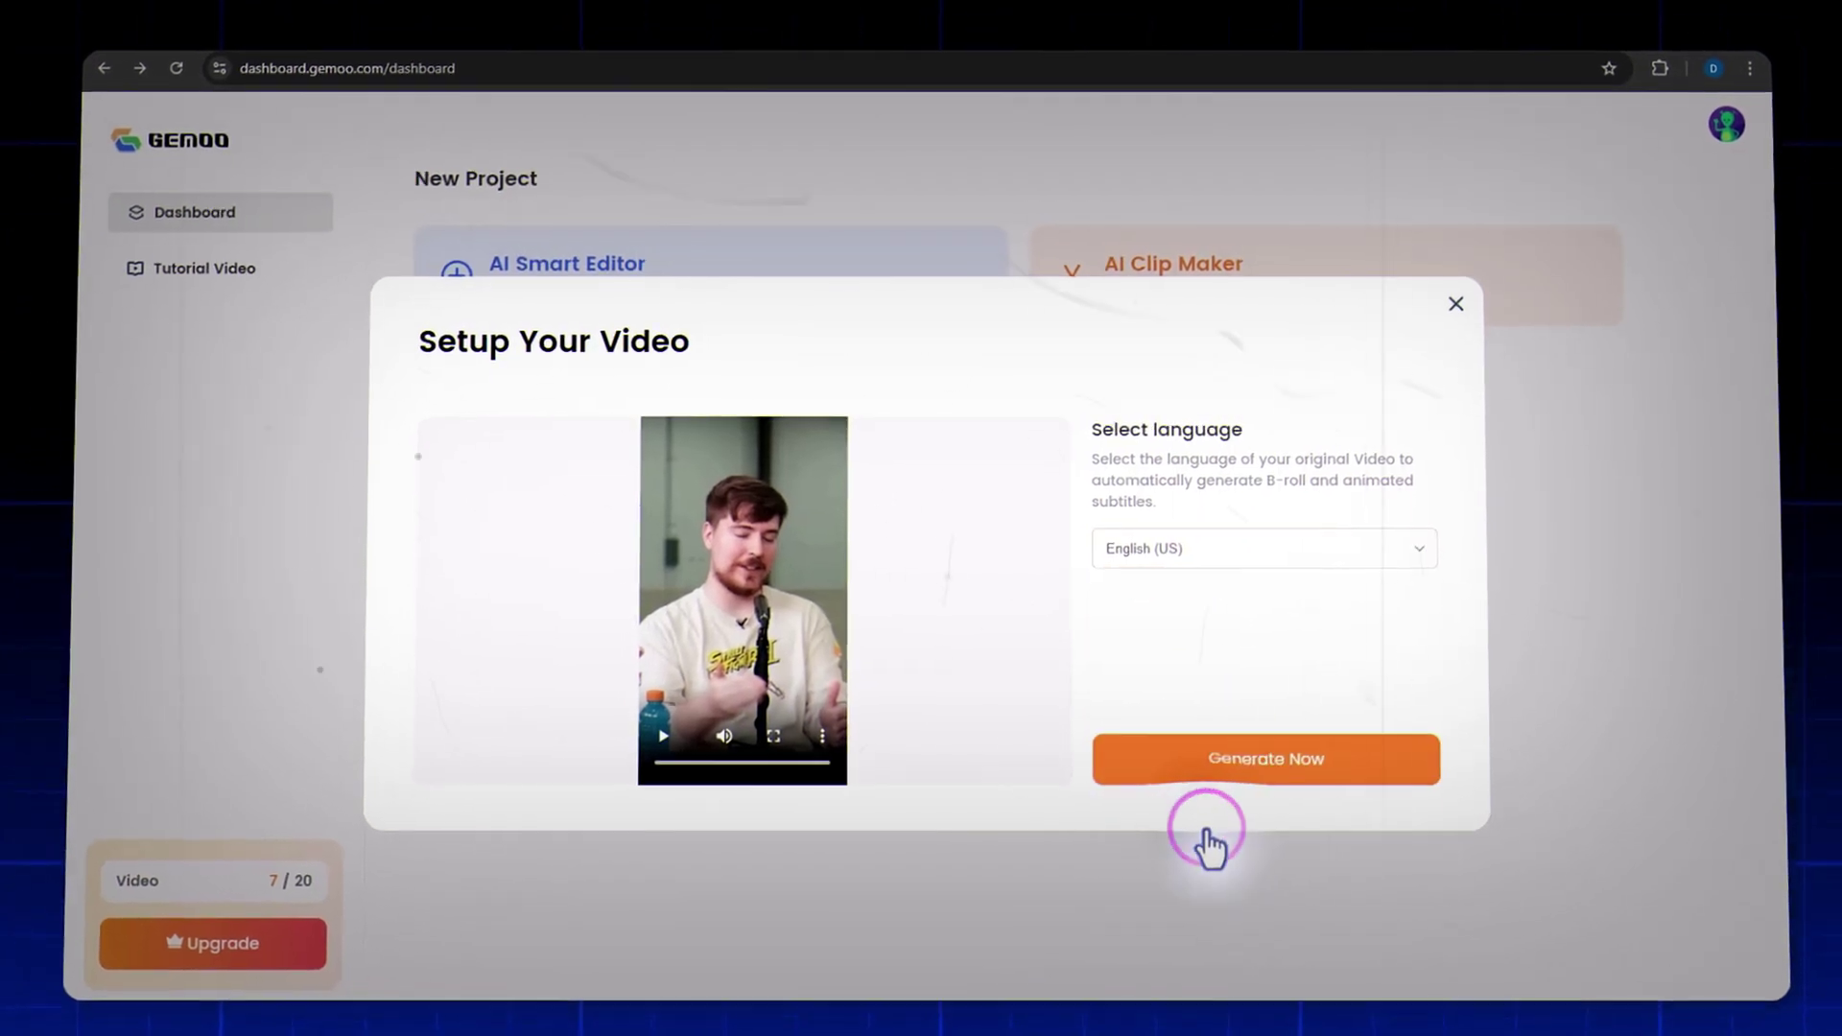
{"action": "left_click", "coordinate": [1274, 765]}
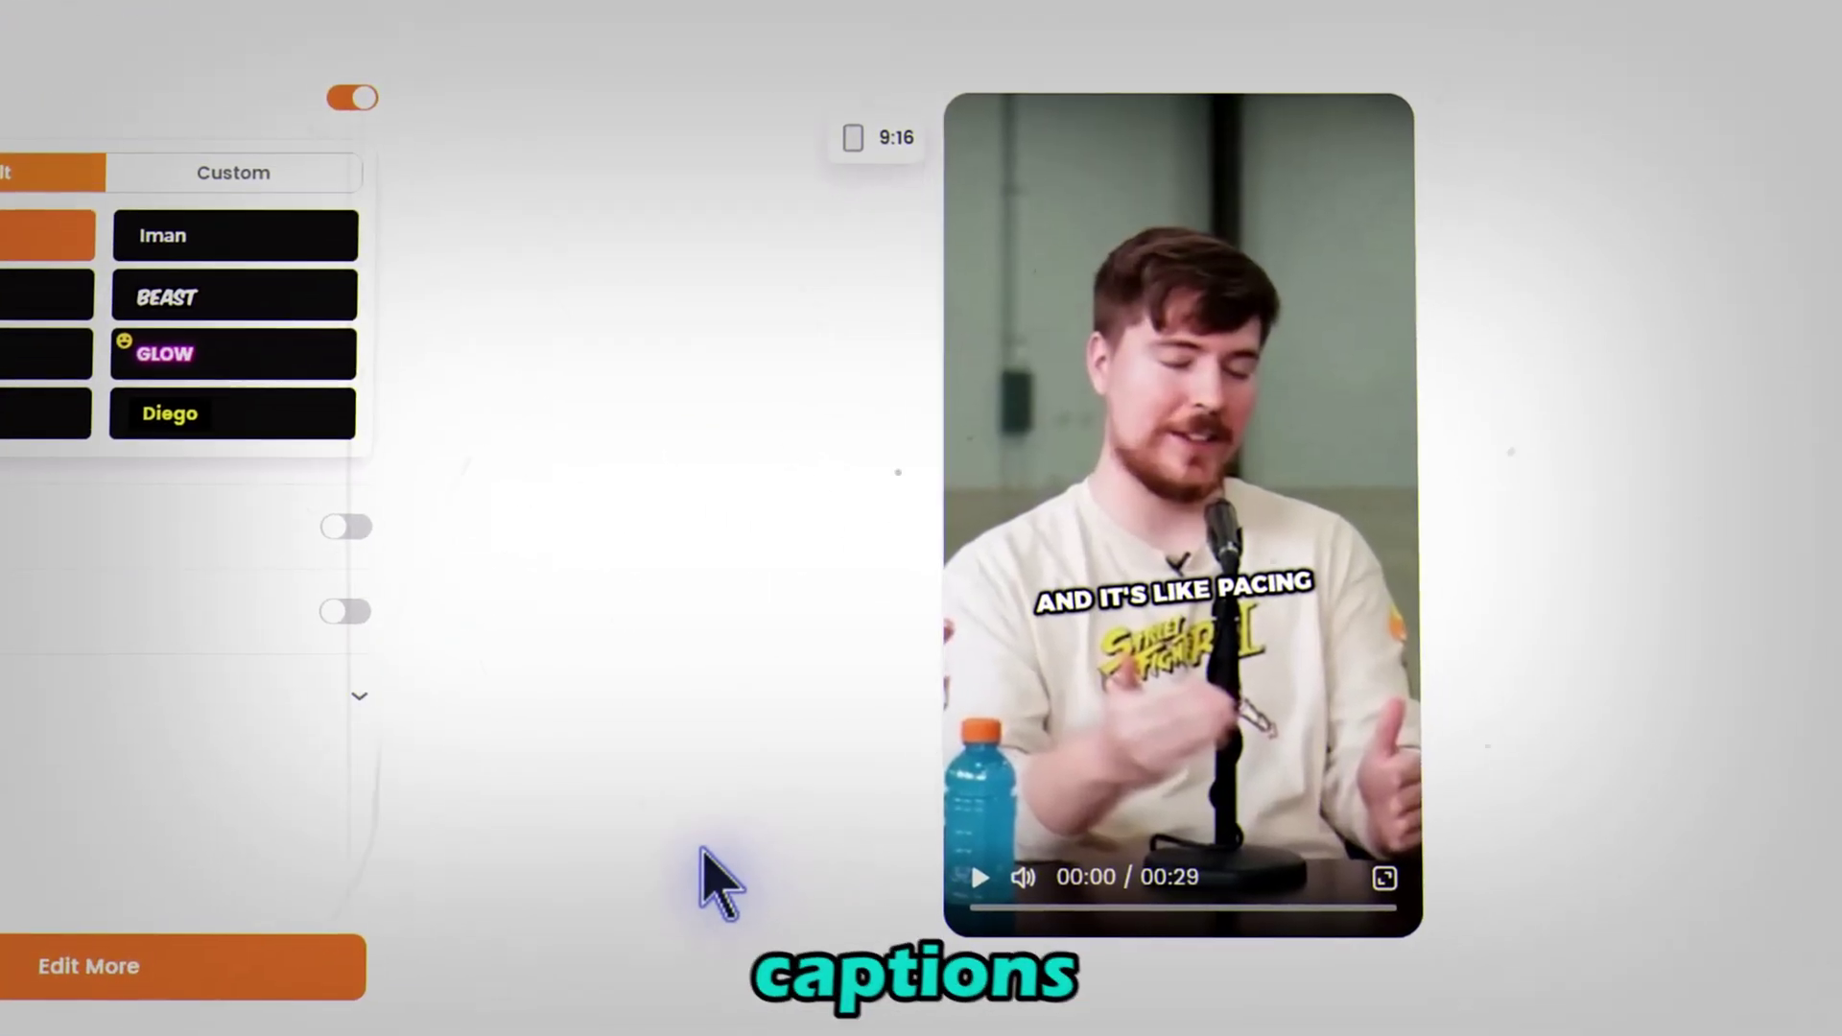
{"action": "left_click", "coordinate": [1002, 885]}
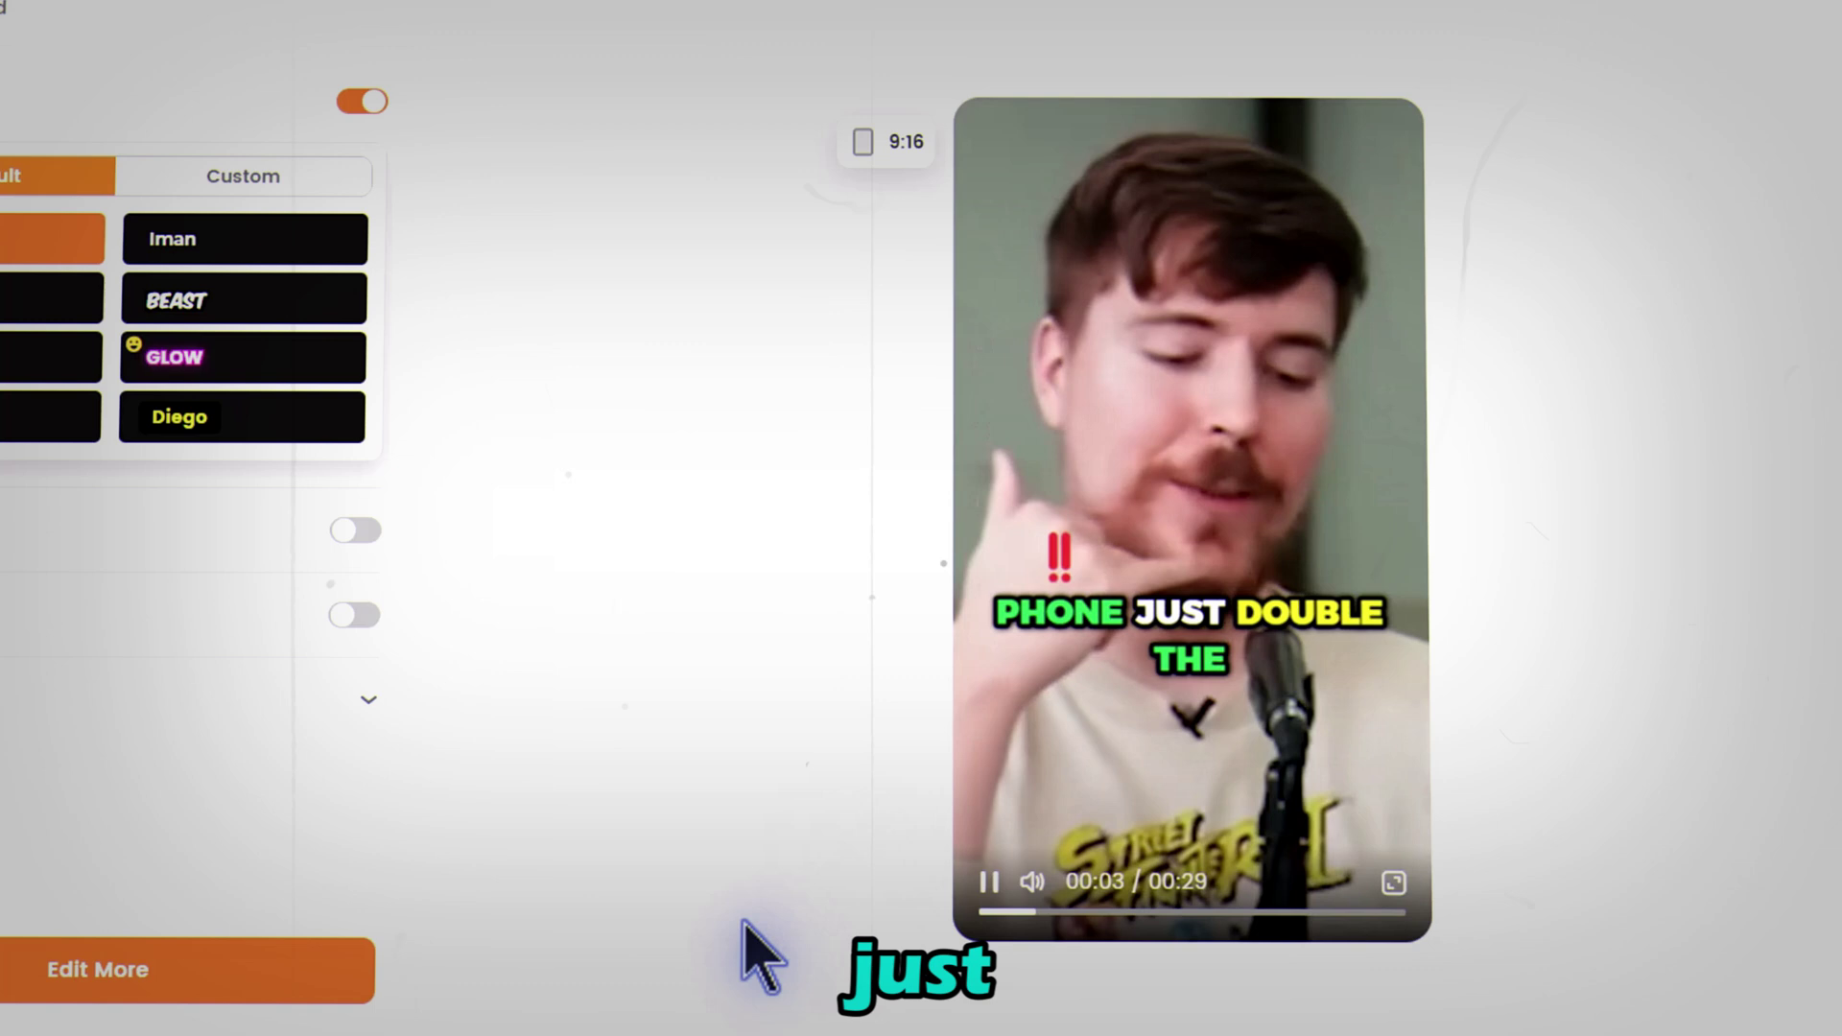
{"action": "left_click", "coordinate": [993, 880]}
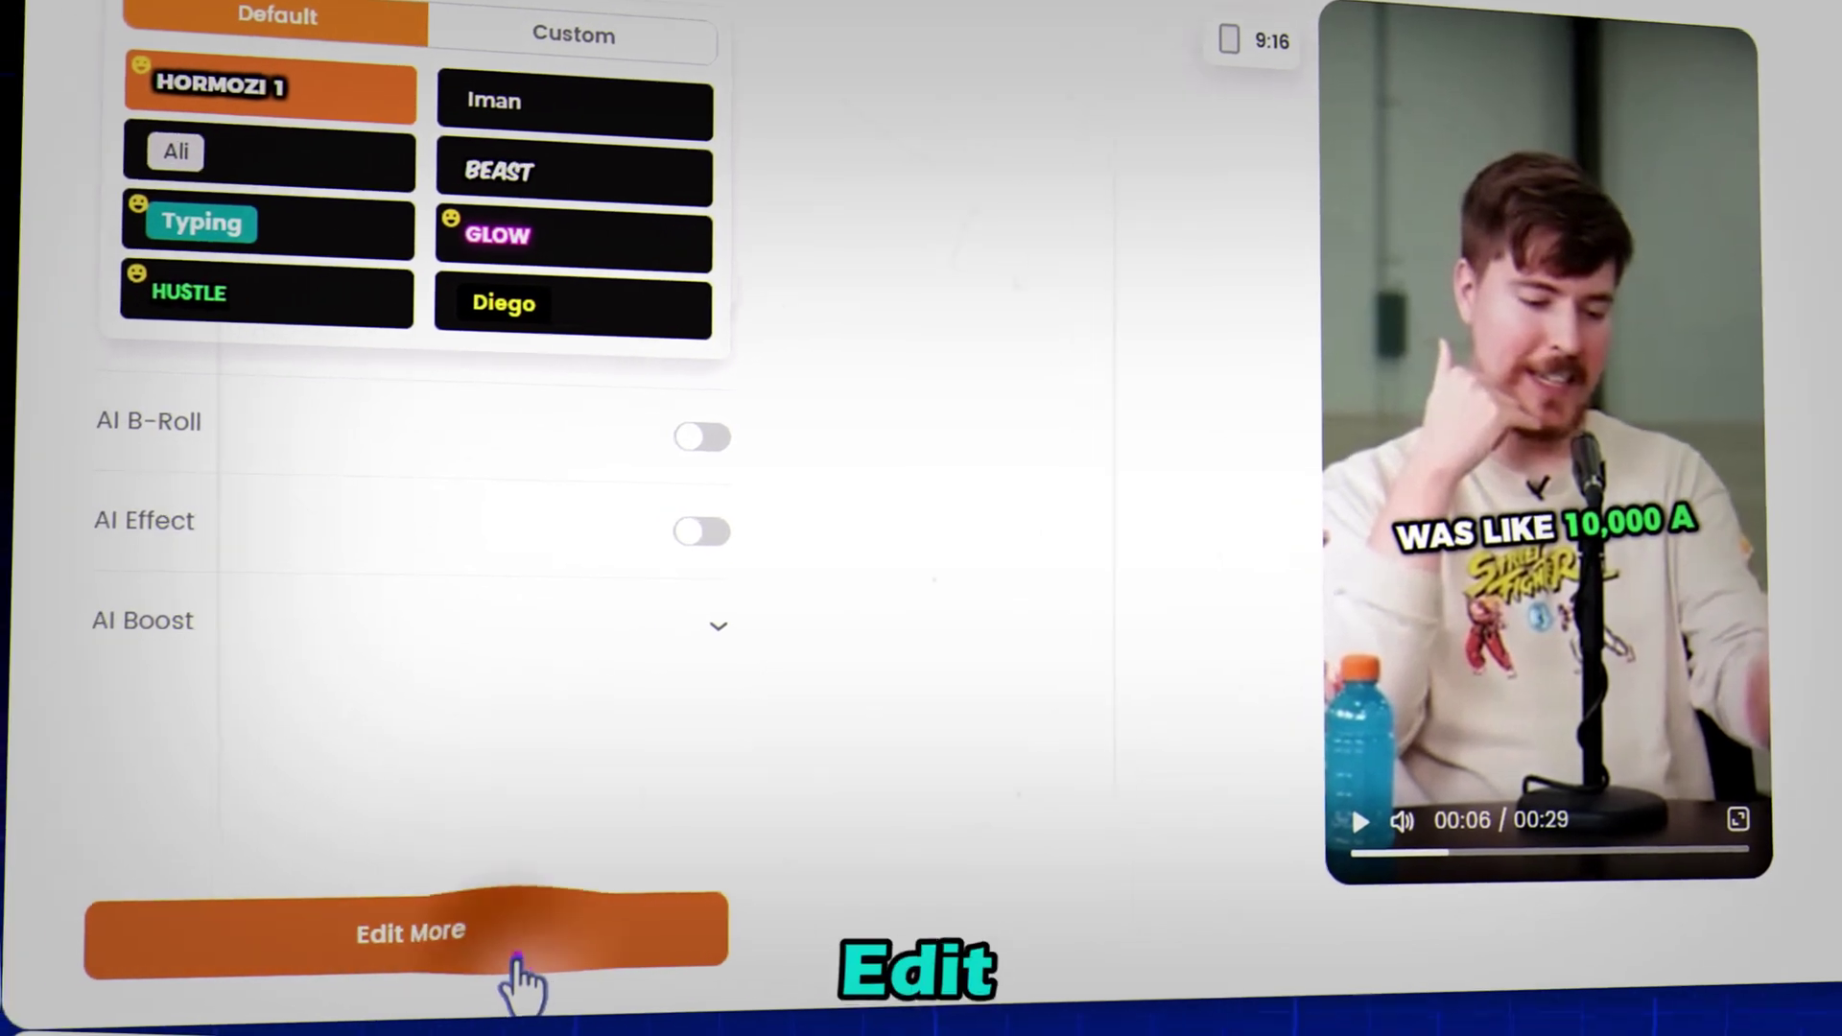
{"action": "left_click", "coordinate": [202, 993]}
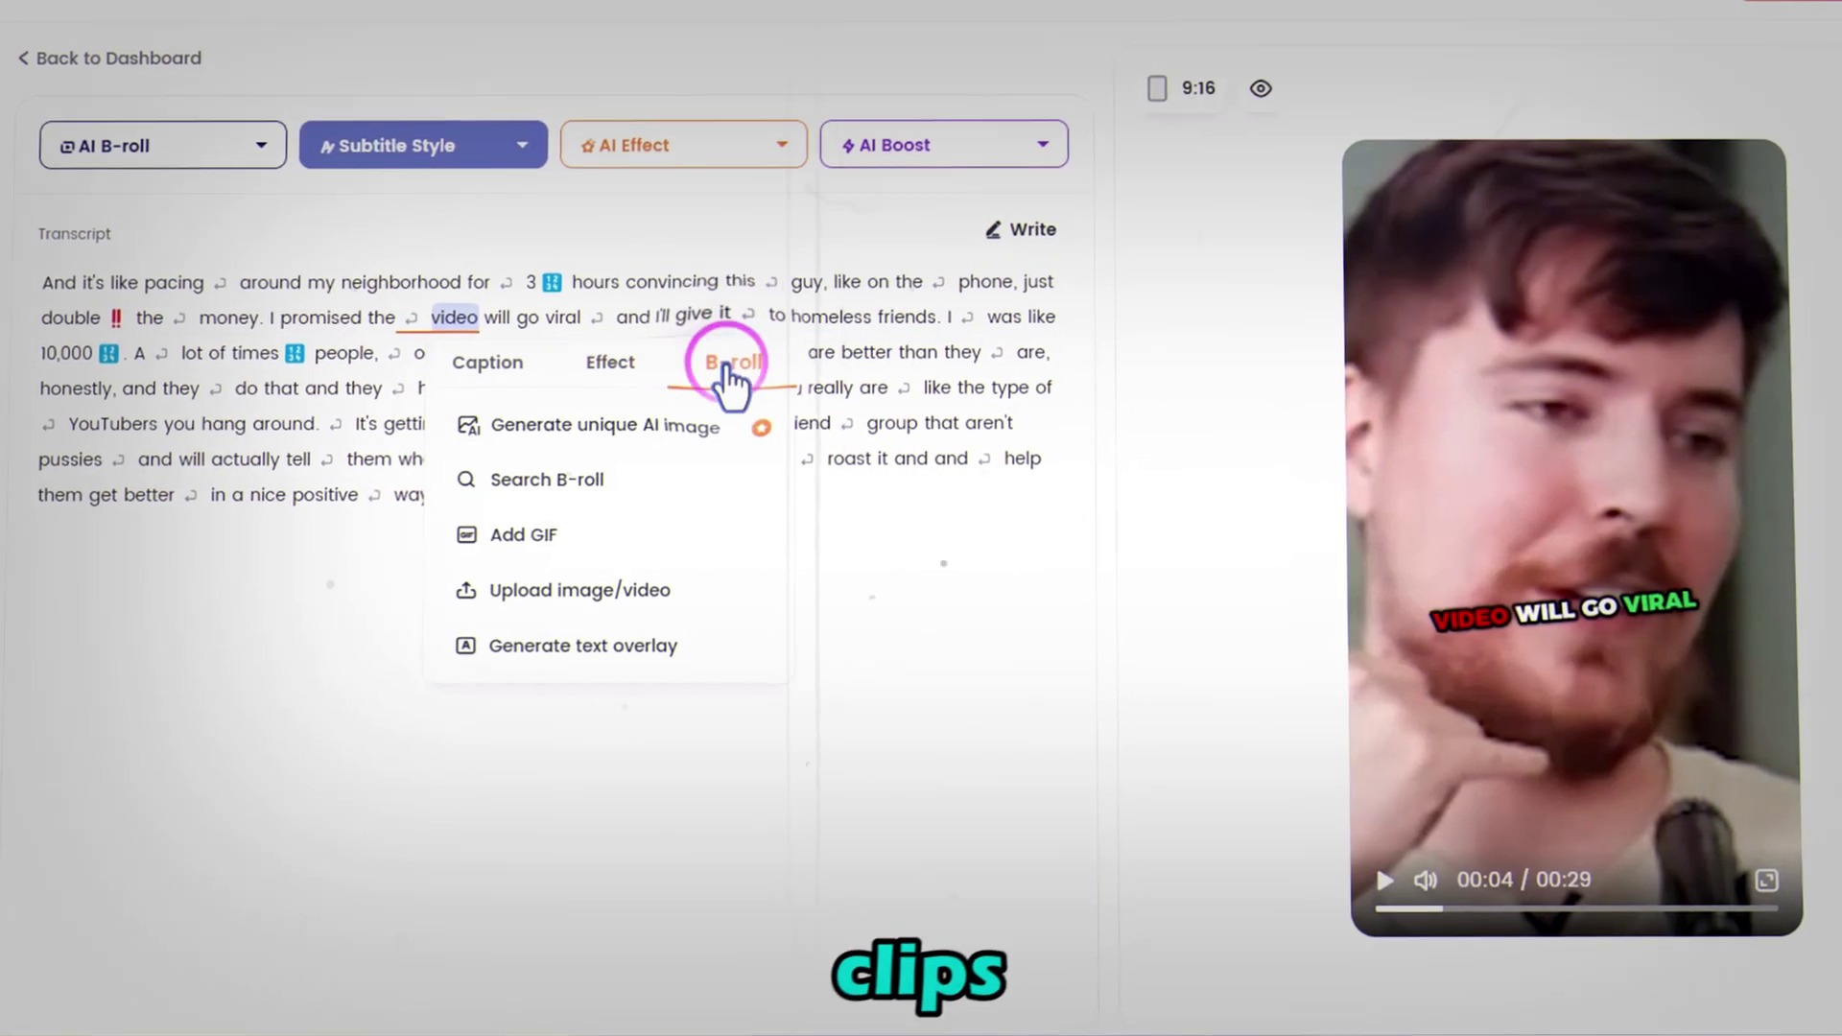
Close the word's B-roll options and bring up the subtitle style presets
{"action": "left_click", "coordinate": [877, 583]}
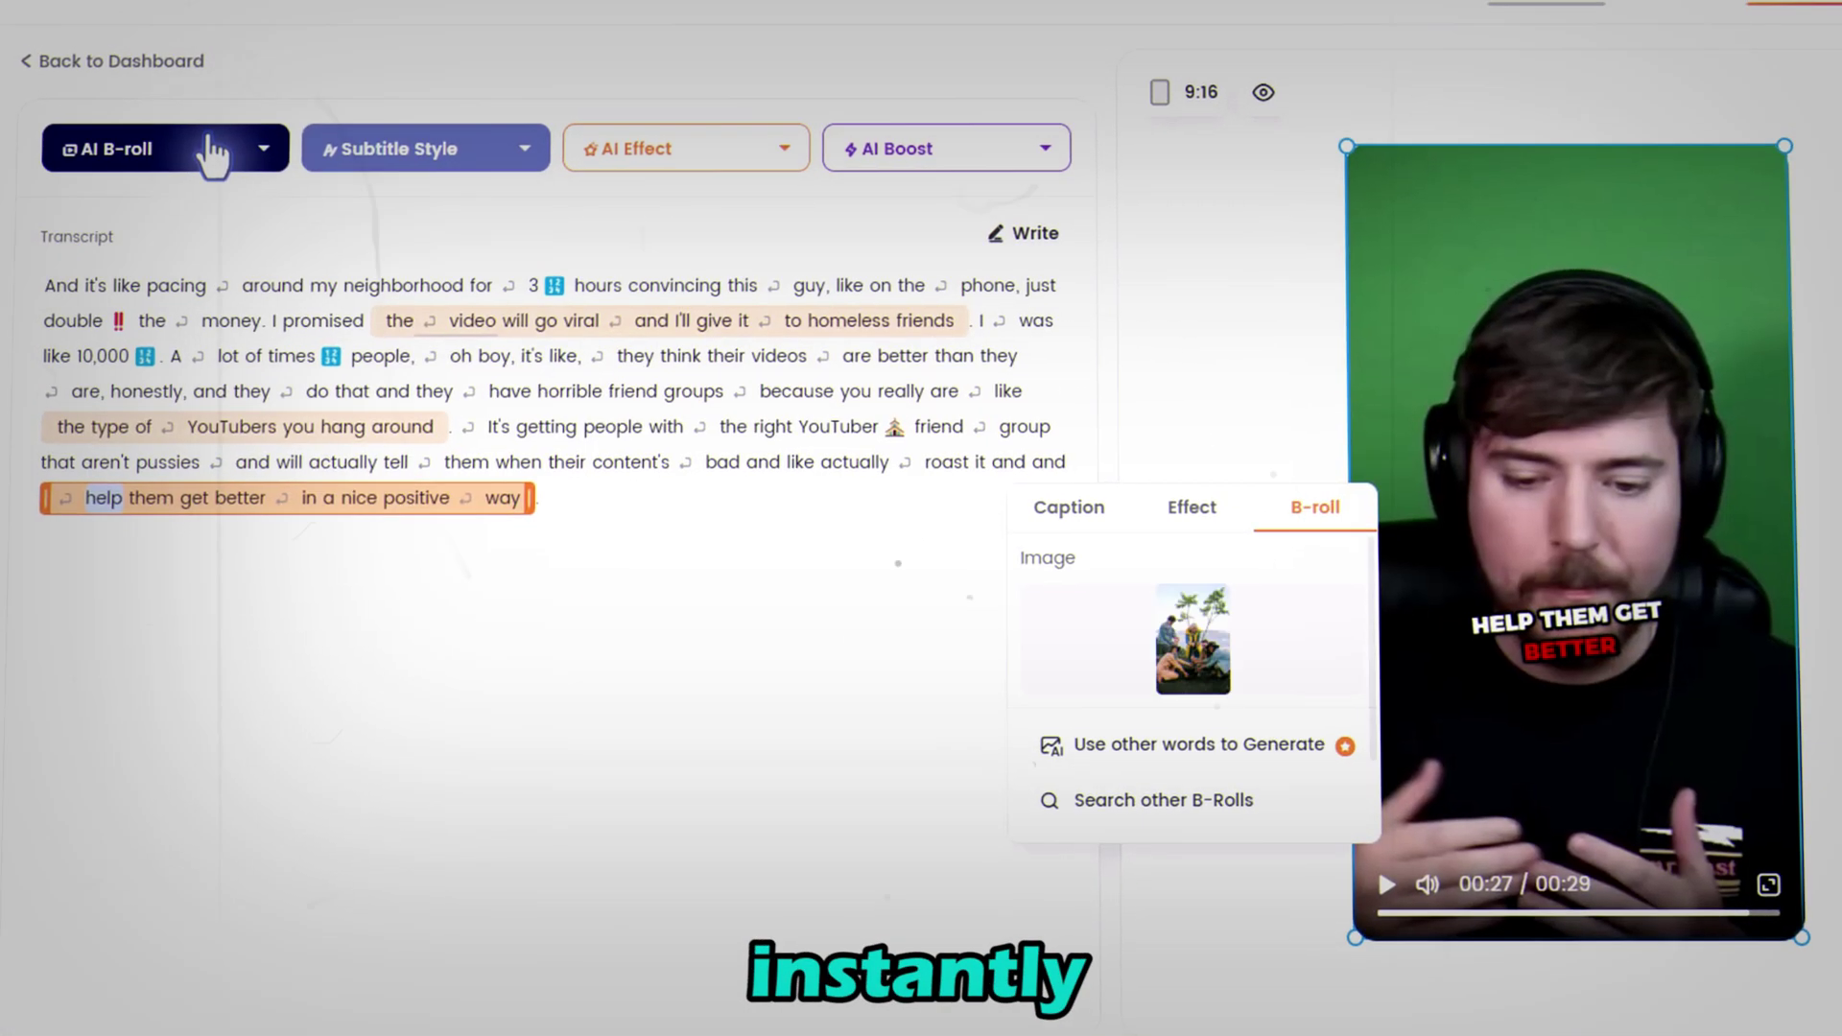
{"action": "left_click", "coordinate": [432, 139]}
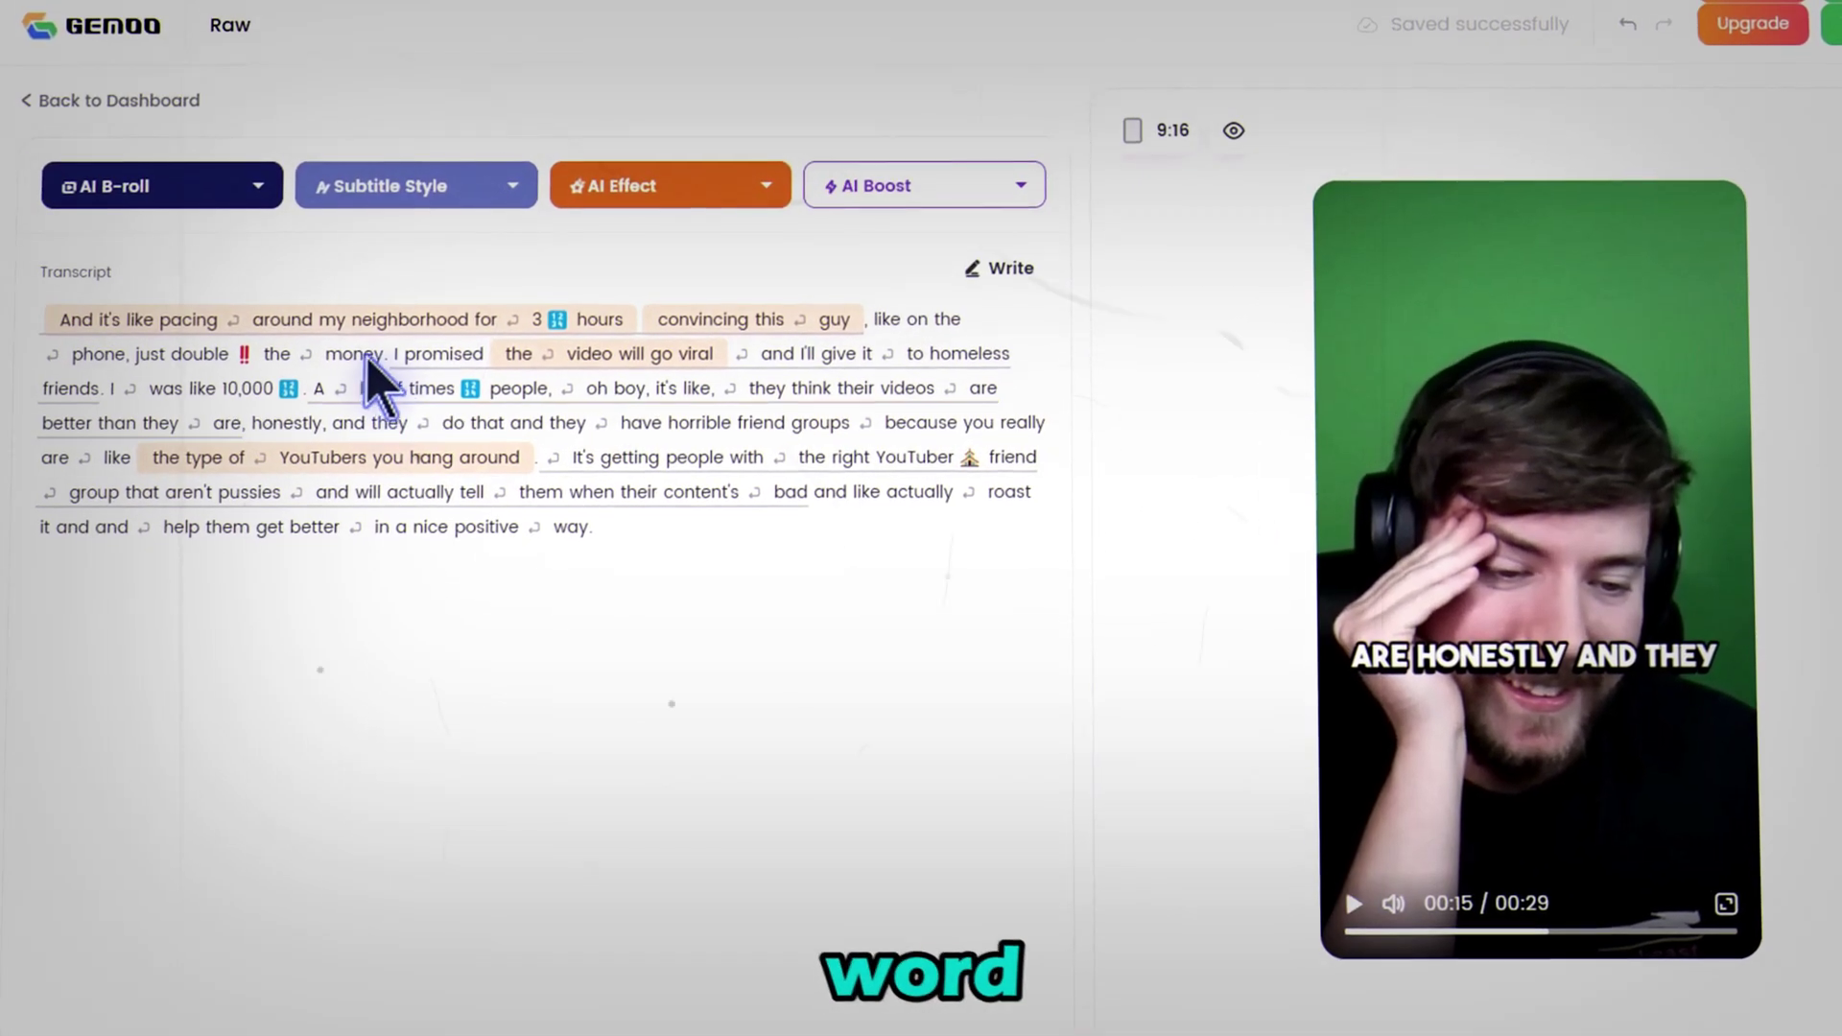
Add a visual effect to the word 'money' and preview the result
{"action": "left_click", "coordinate": [364, 355]}
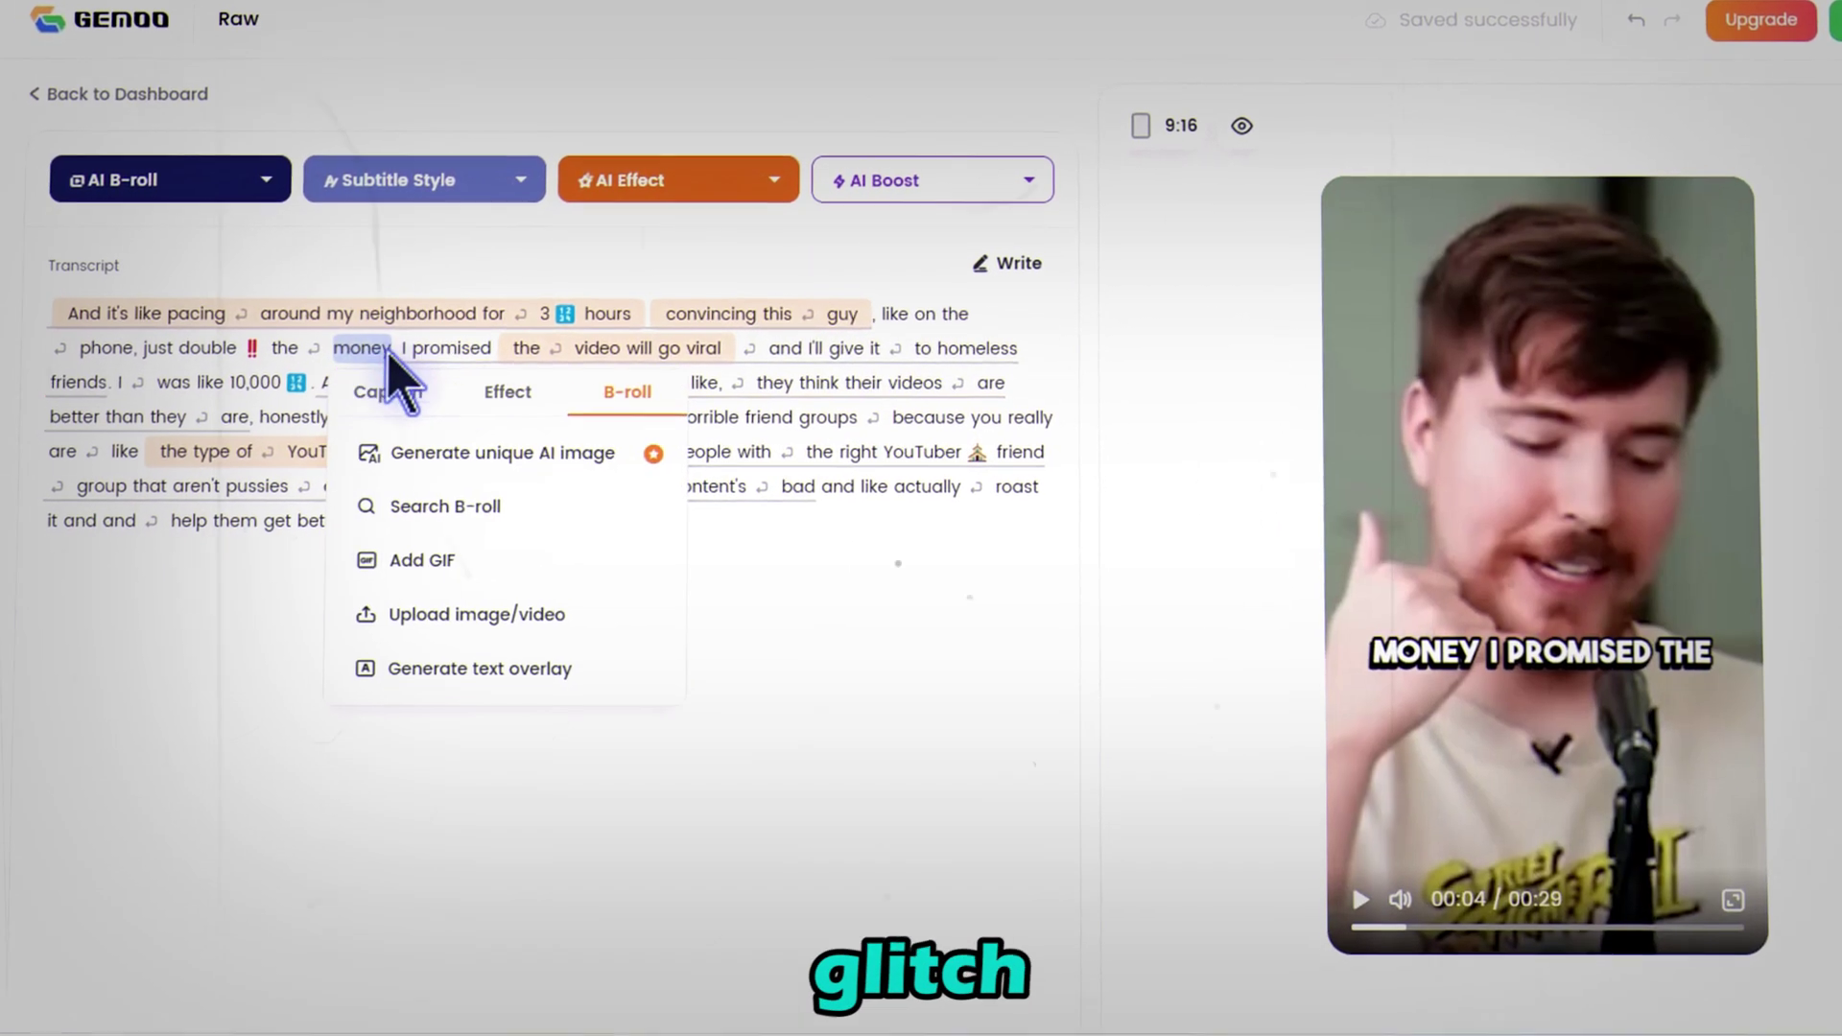
{"action": "left_click", "coordinate": [514, 411]}
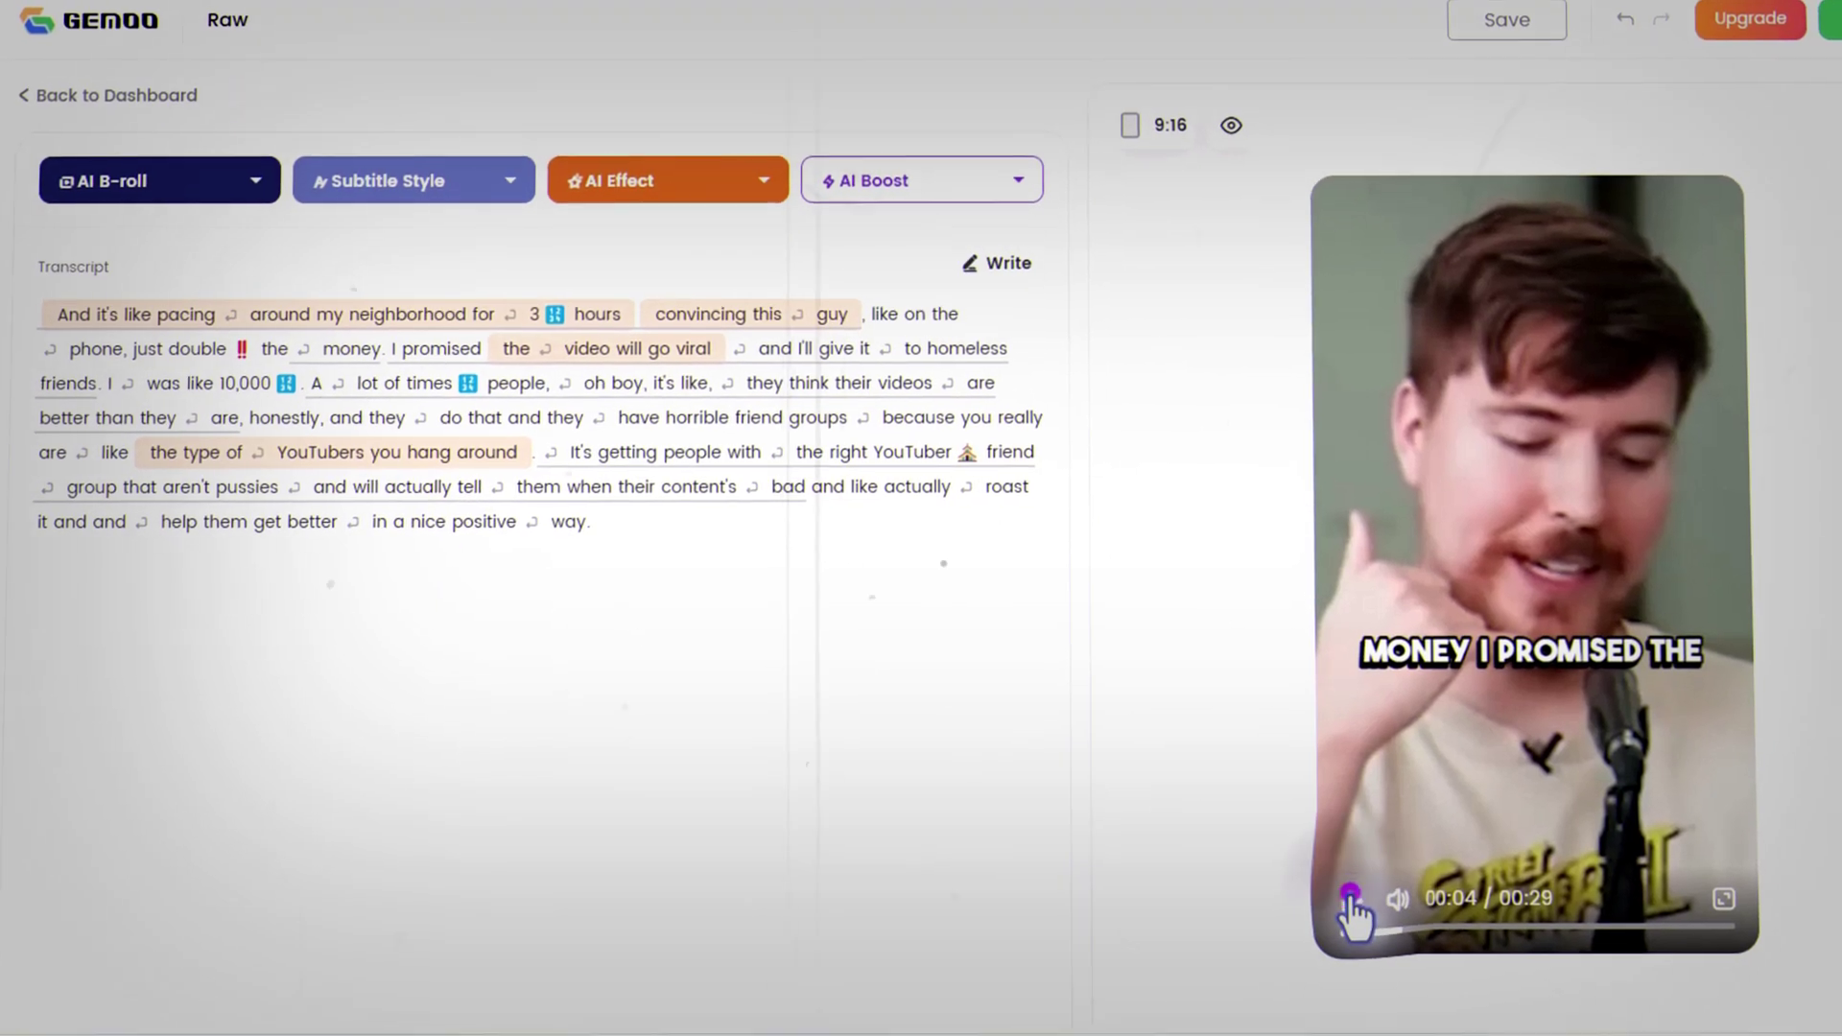
{"action": "left_click", "coordinate": [1350, 897]}
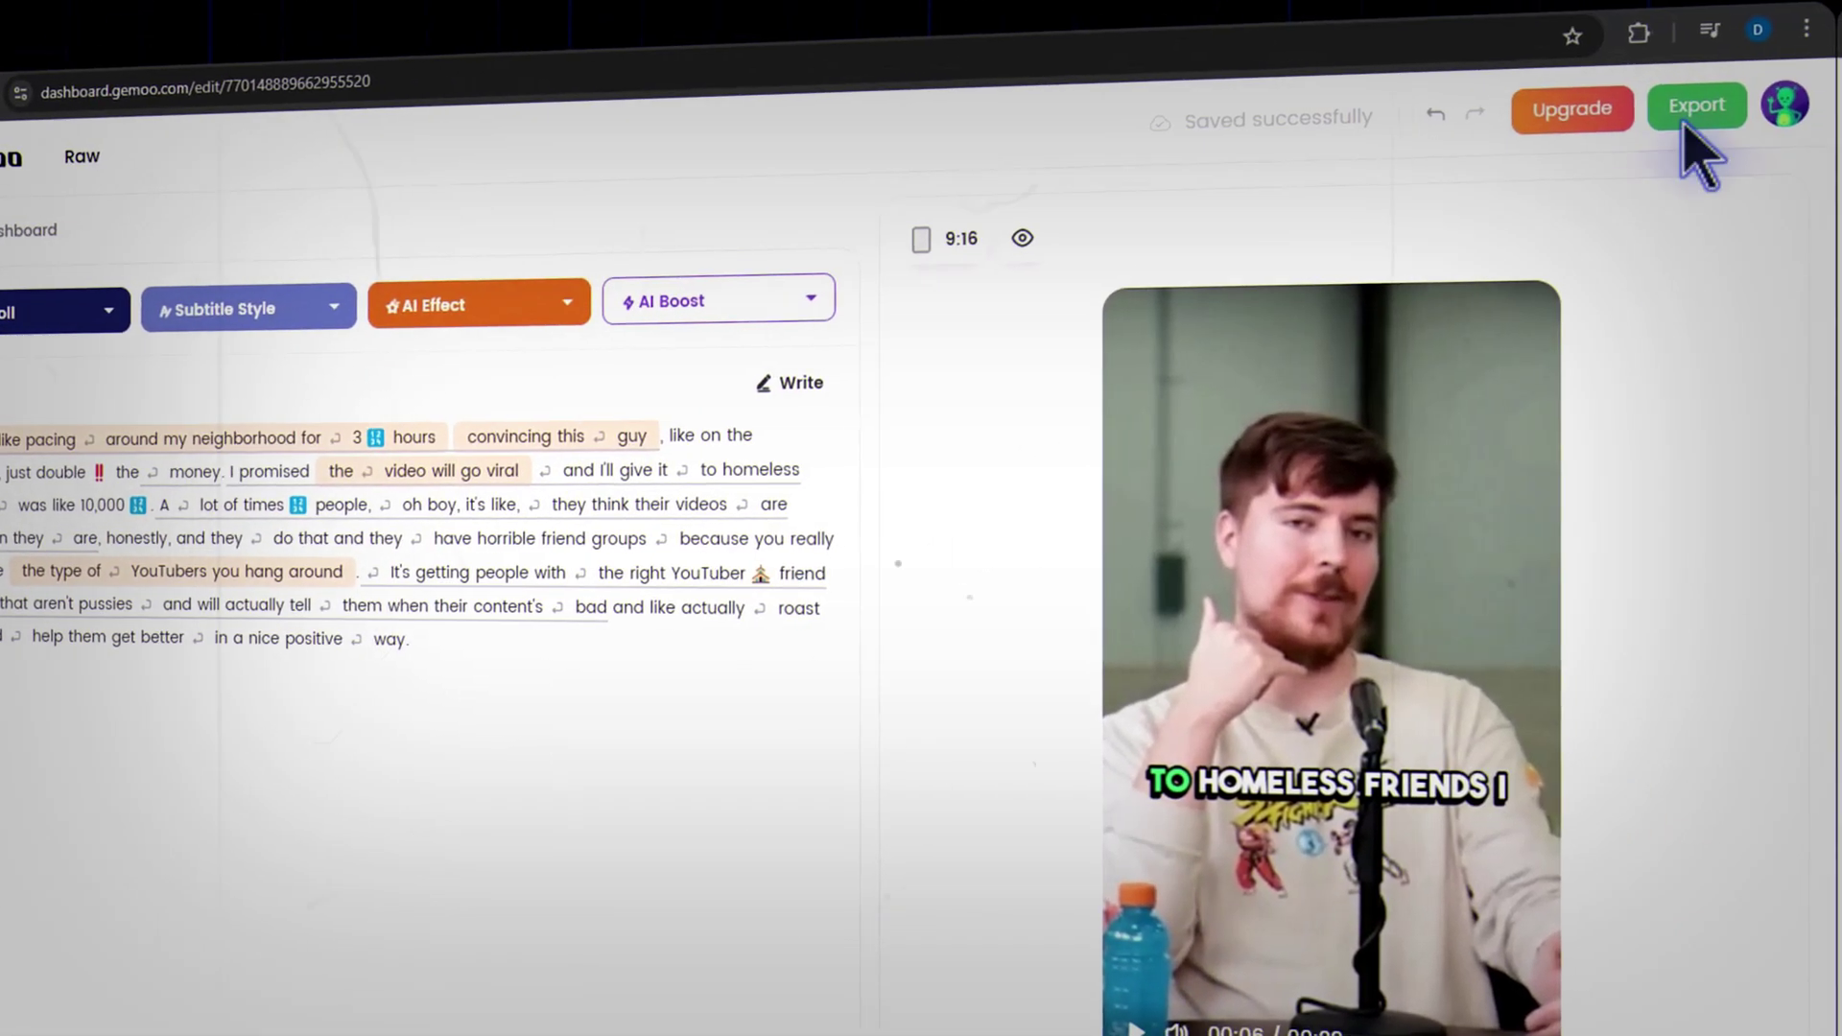
Export the finished short at 1080P resolution and 30FPS frame rate
{"action": "left_click", "coordinate": [1828, 31]}
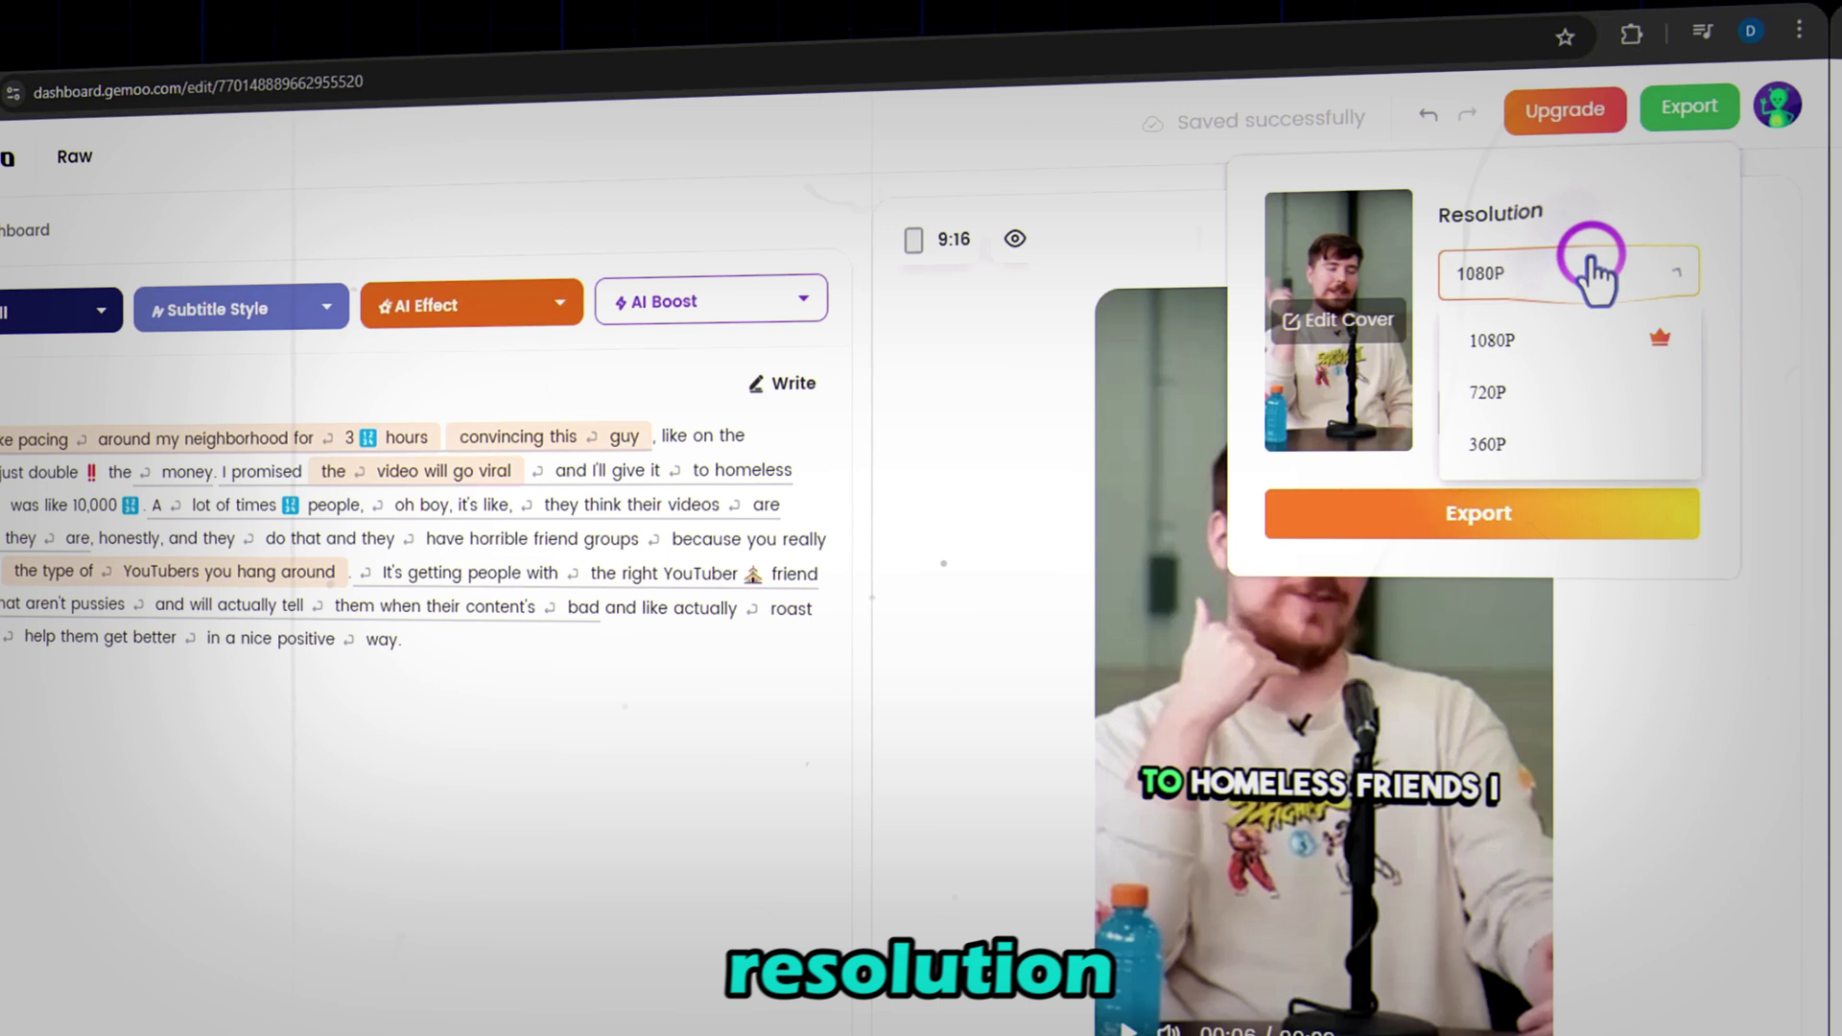
{"action": "left_click", "coordinate": [1578, 343]}
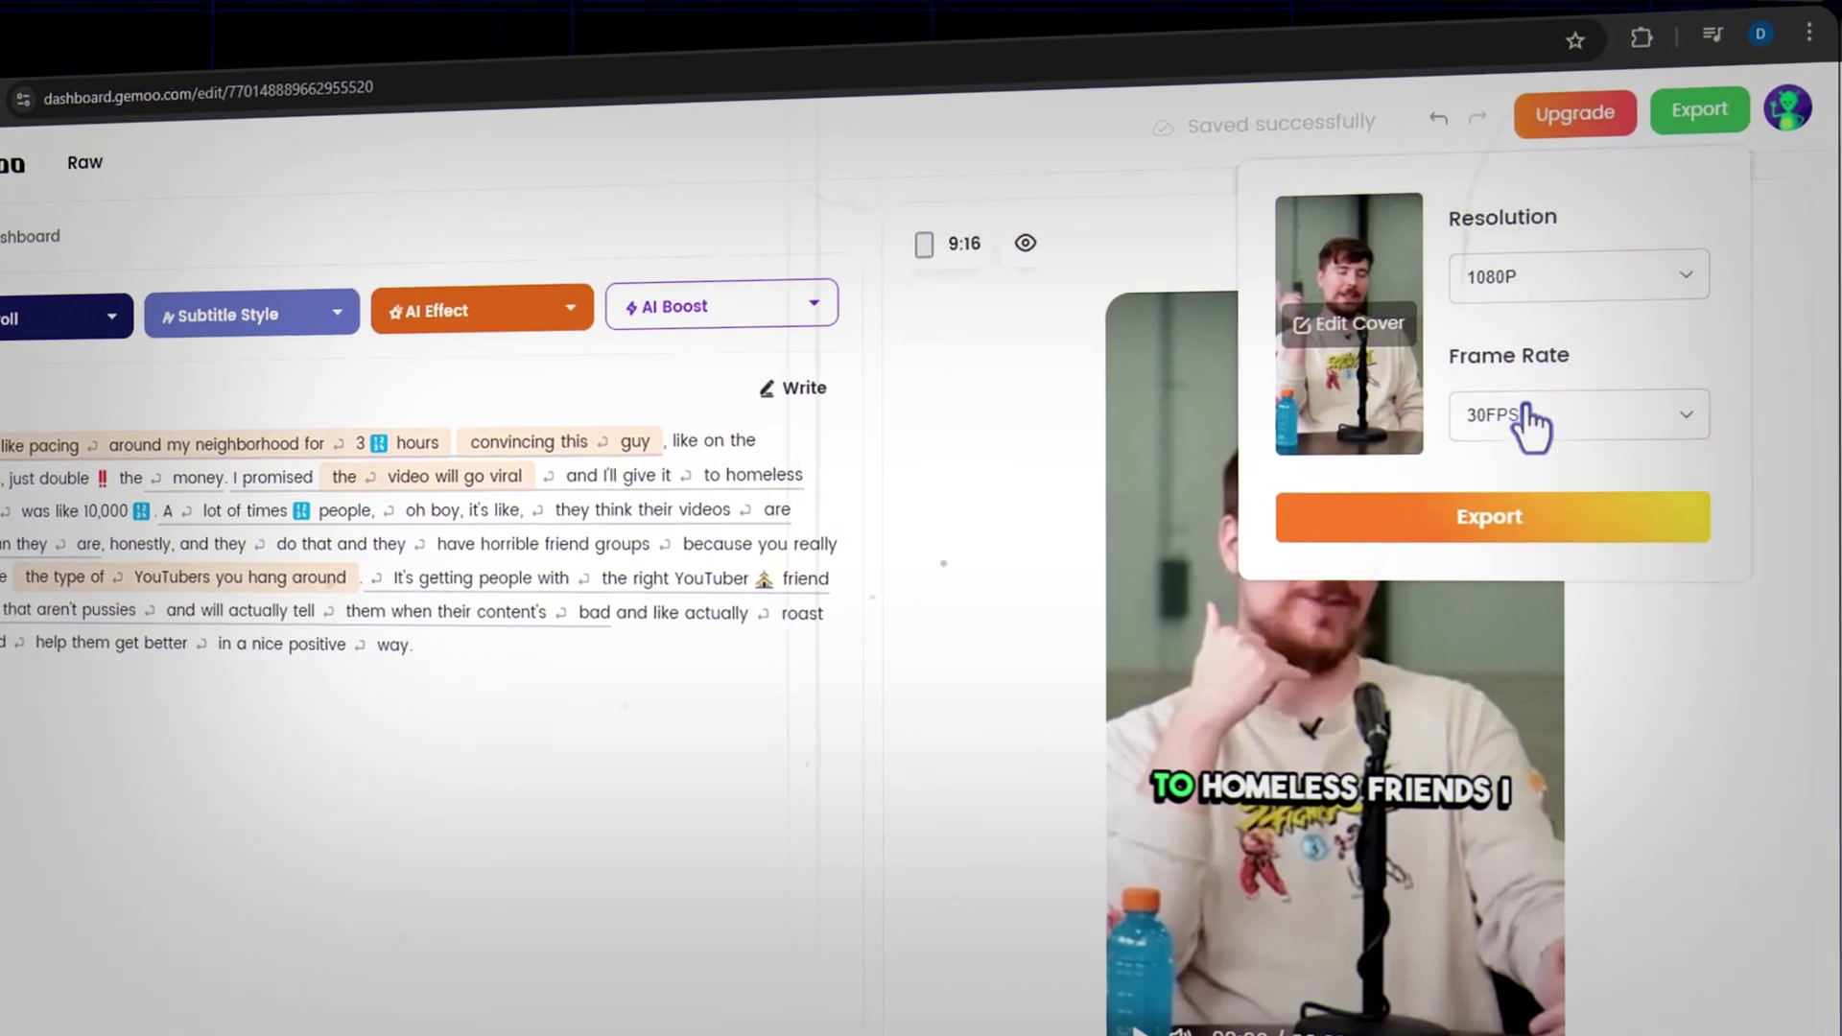
{"action": "left_click", "coordinate": [1516, 414]}
{"action": "left_click", "coordinate": [1534, 572]}
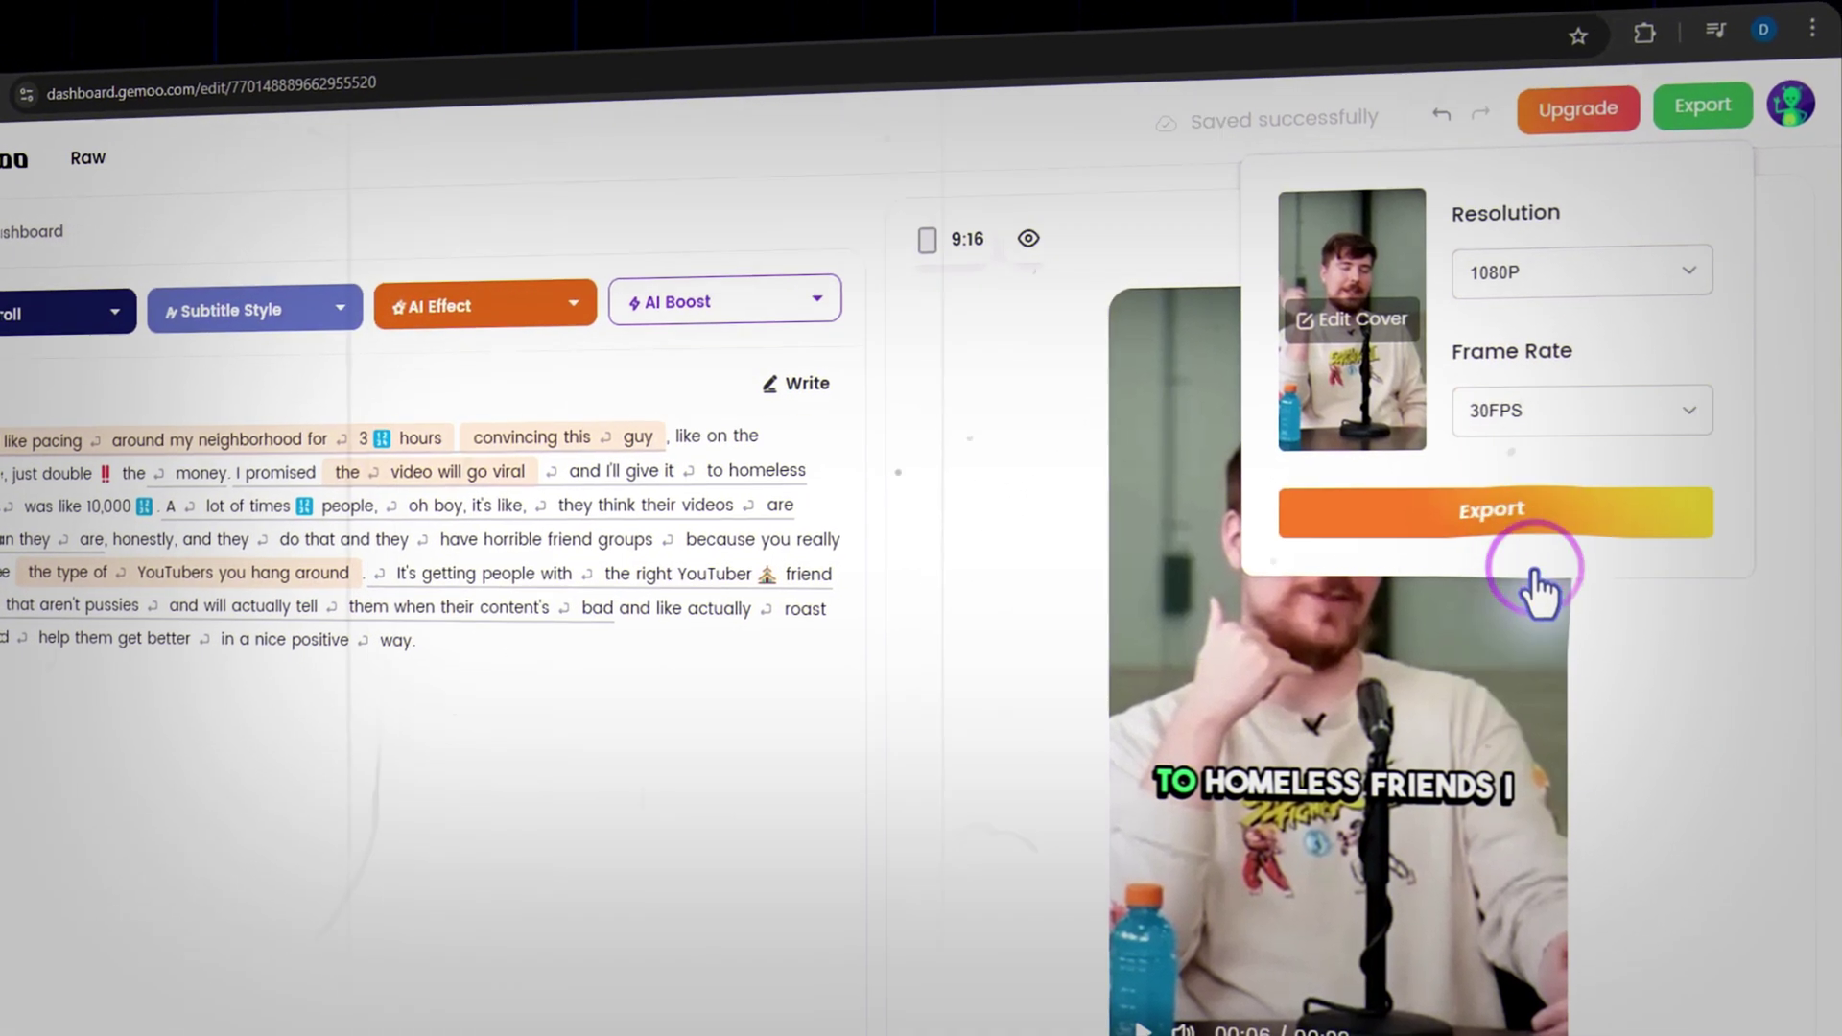
{"action": "left_click", "coordinate": [1612, 516]}
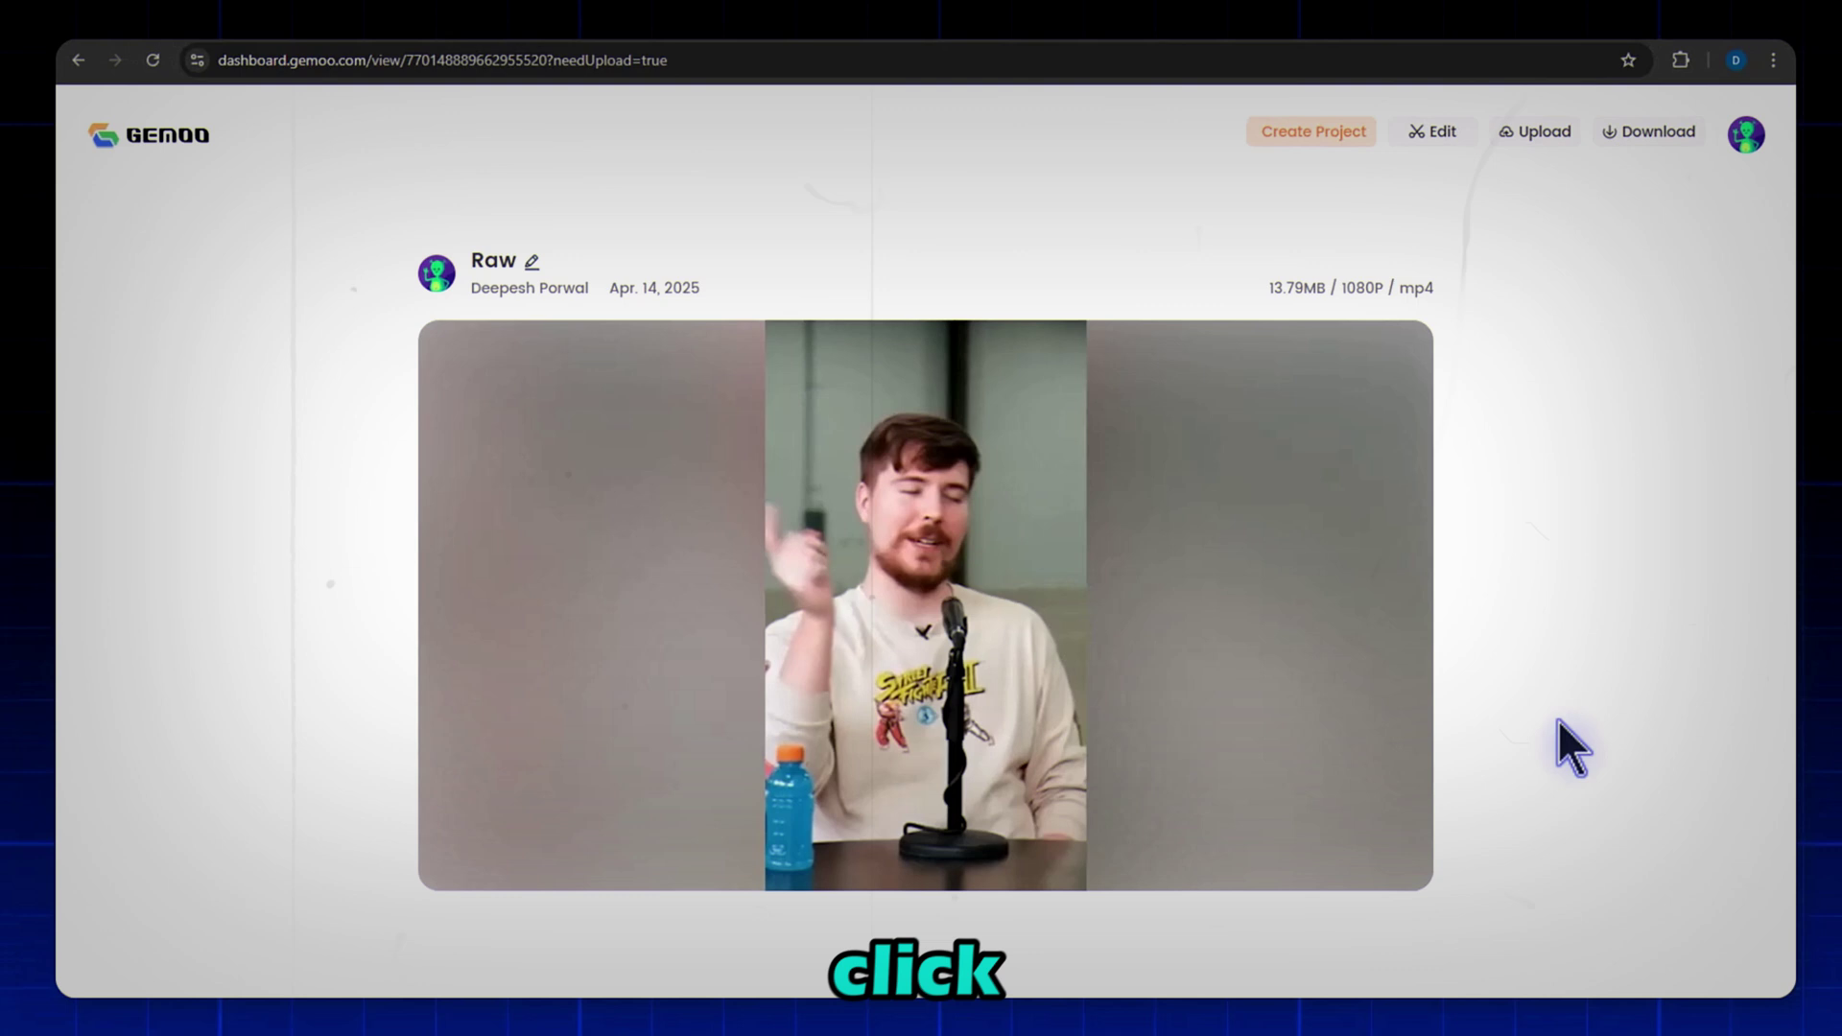
Download the exported 13.79MB short to the computer as Raw.mp4
{"action": "left_click", "coordinate": [1648, 132]}
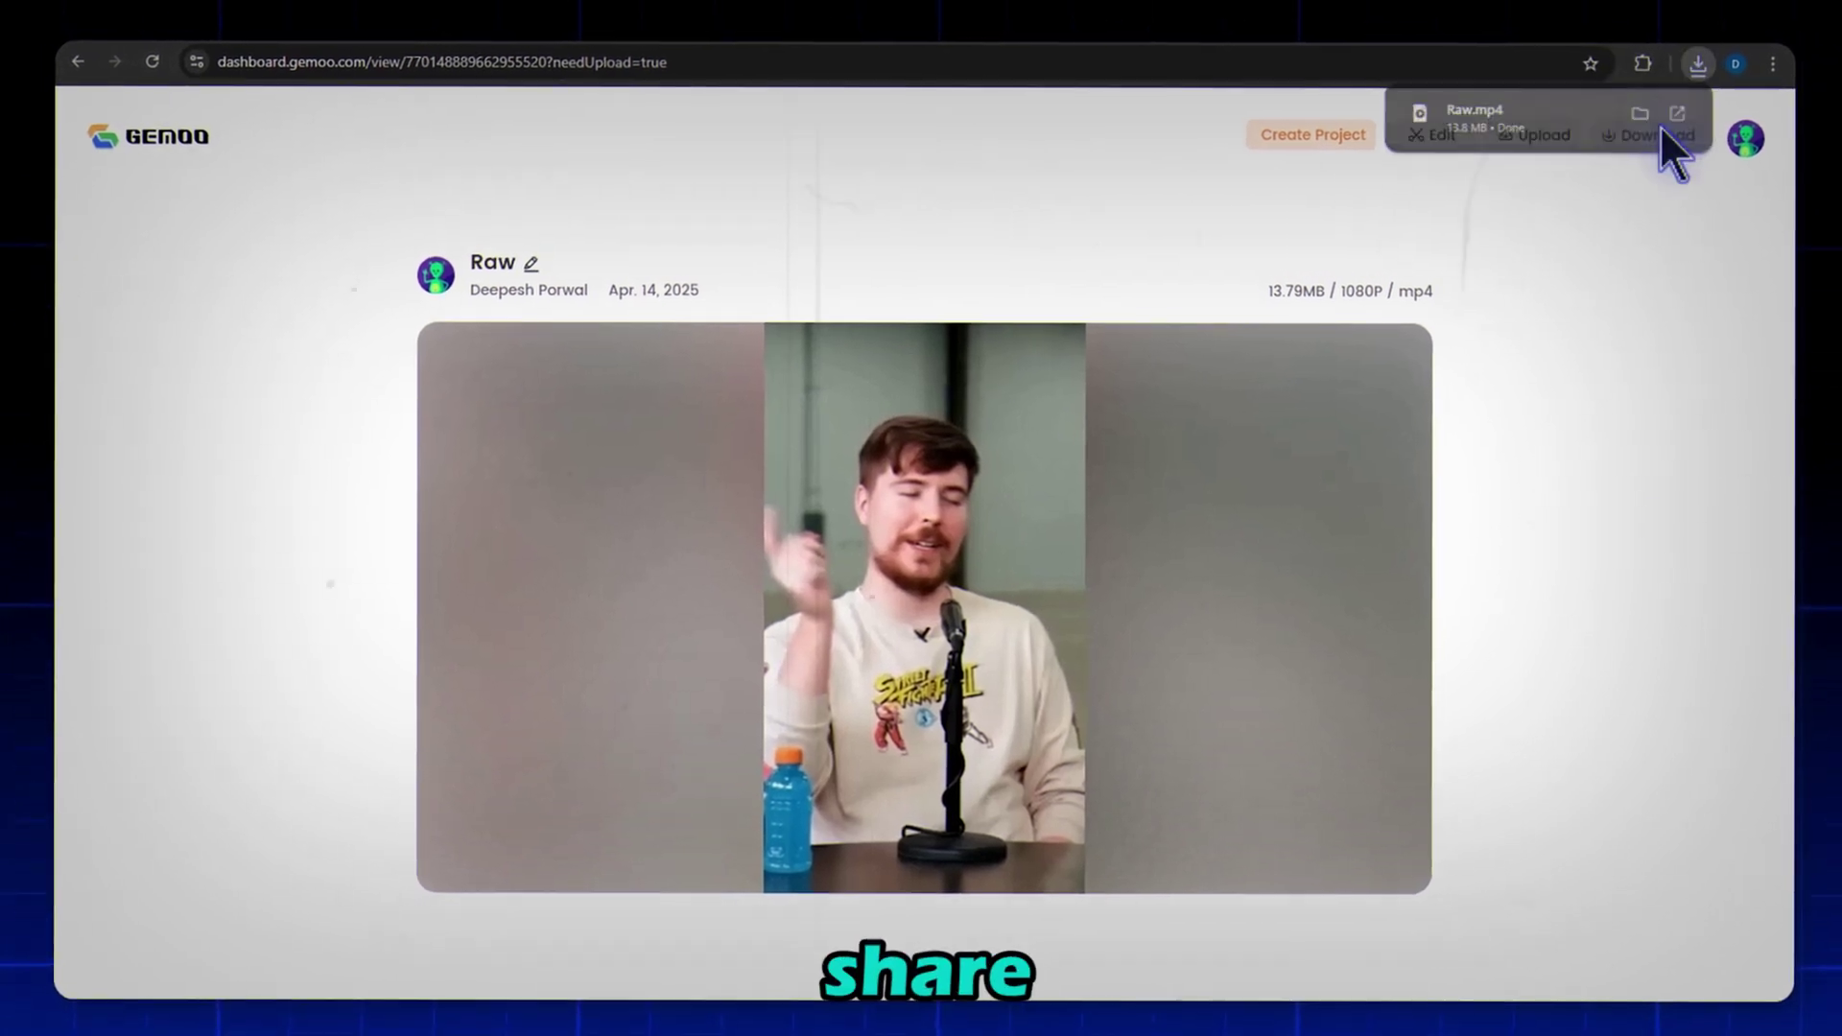